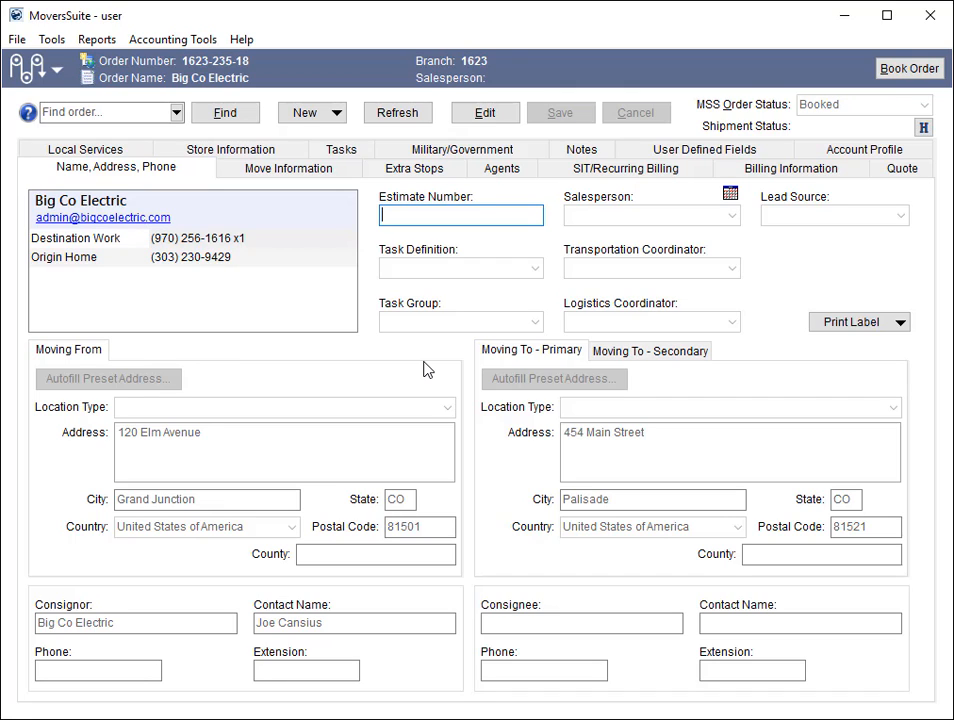
# - Open the order's shipment details and review the AJR029340-302 product record and the van line's product list
pyautogui.click(287, 172)
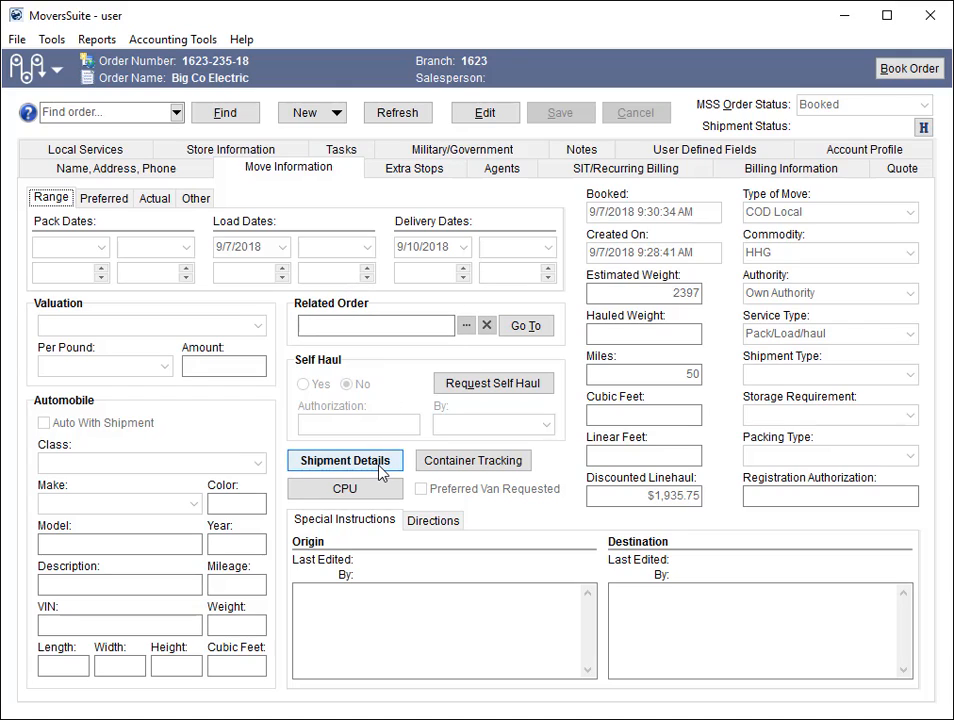
pyautogui.click(380, 470)
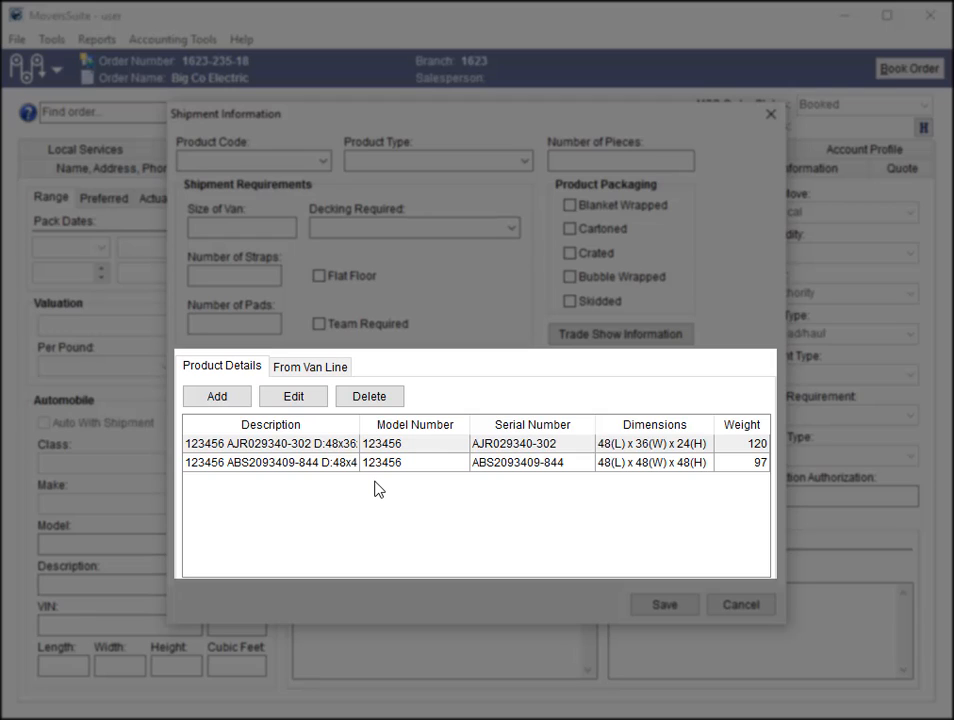
pyautogui.click(341, 448)
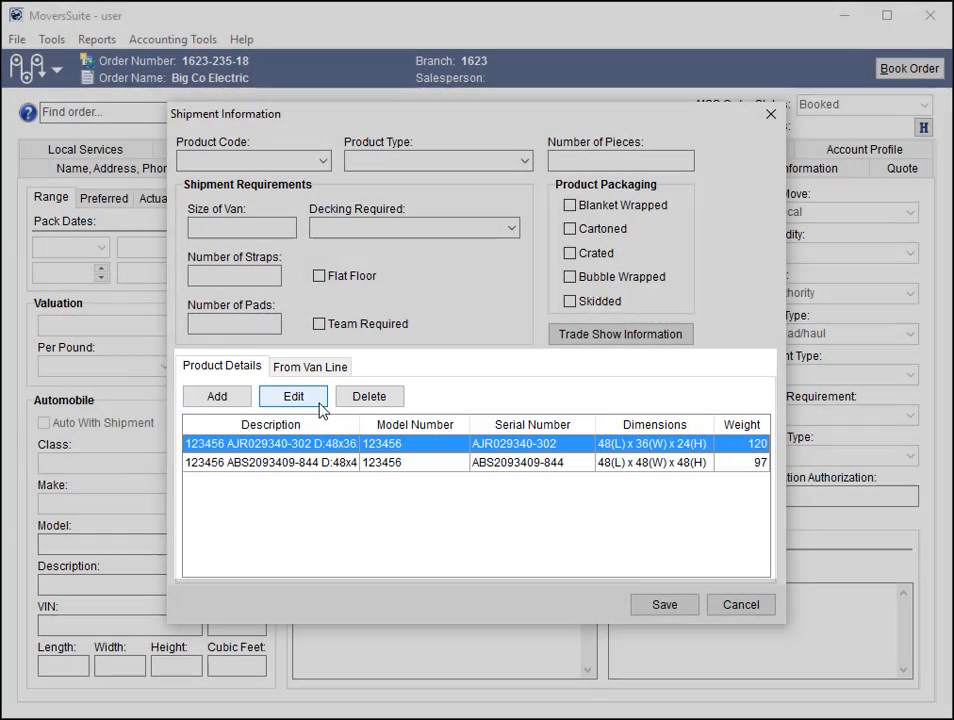
pyautogui.click(316, 401)
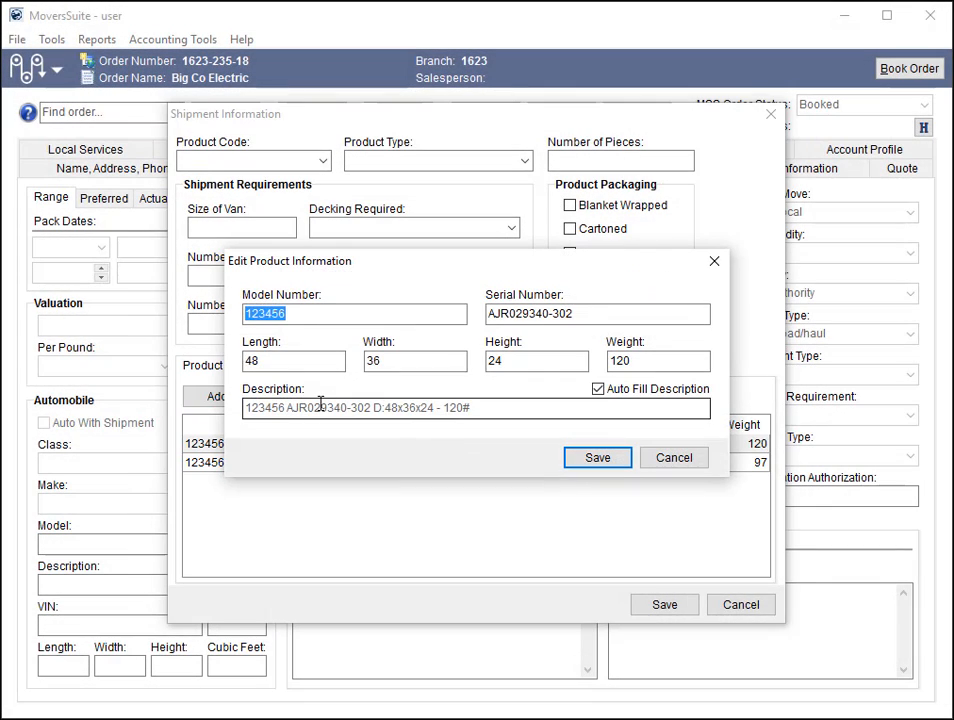
pyautogui.click(593, 460)
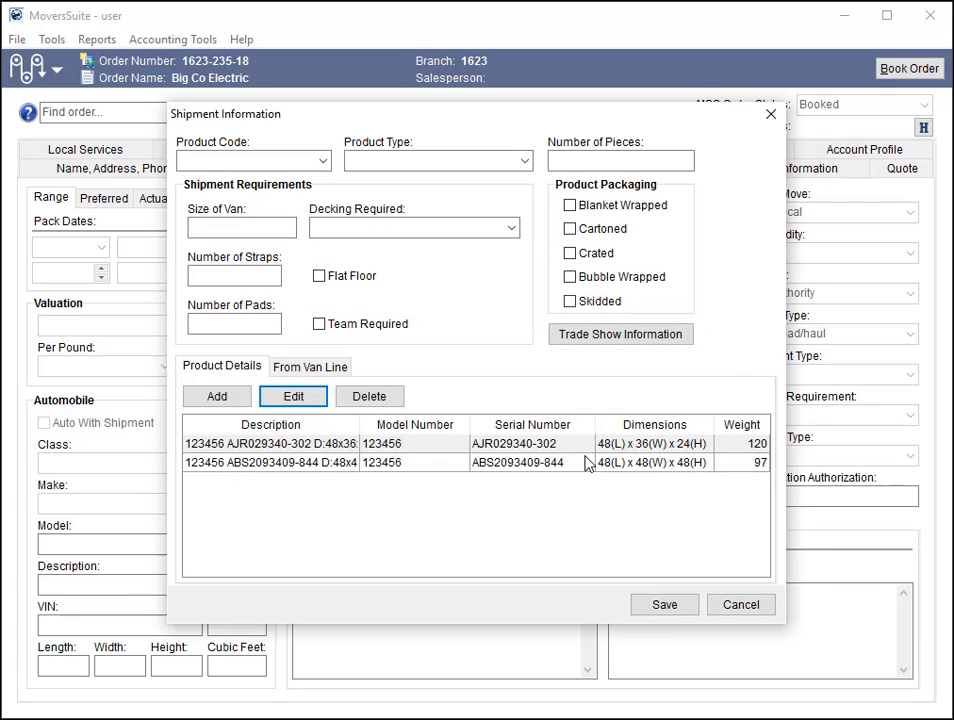
pyautogui.click(335, 368)
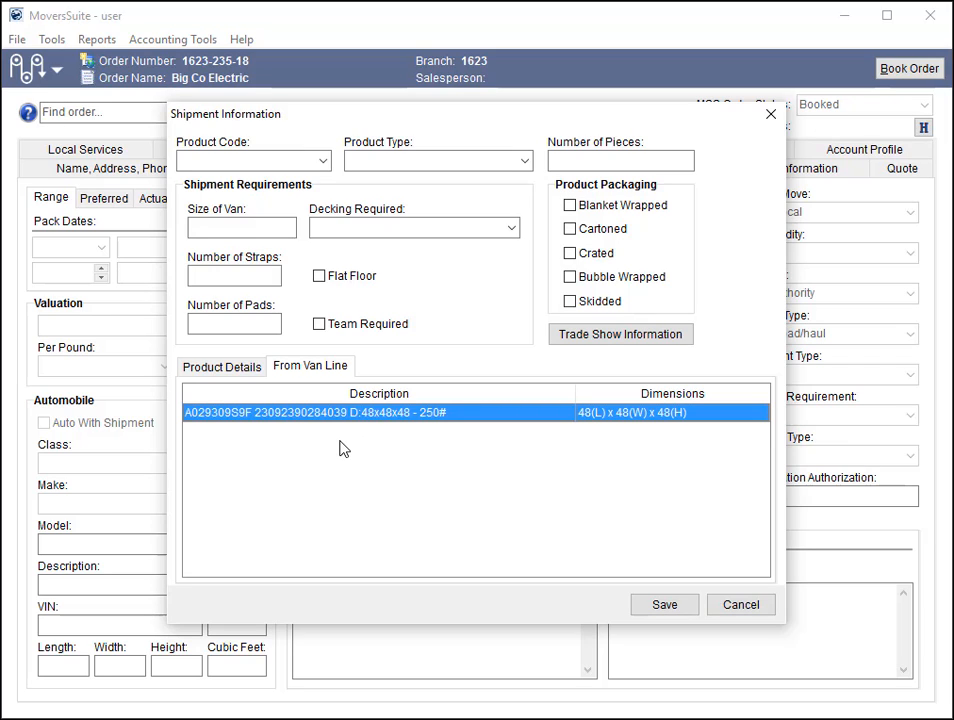
# - Start a new entry in the order's product details with model number 123456 and serial number 45654646
pyautogui.click(254, 368)
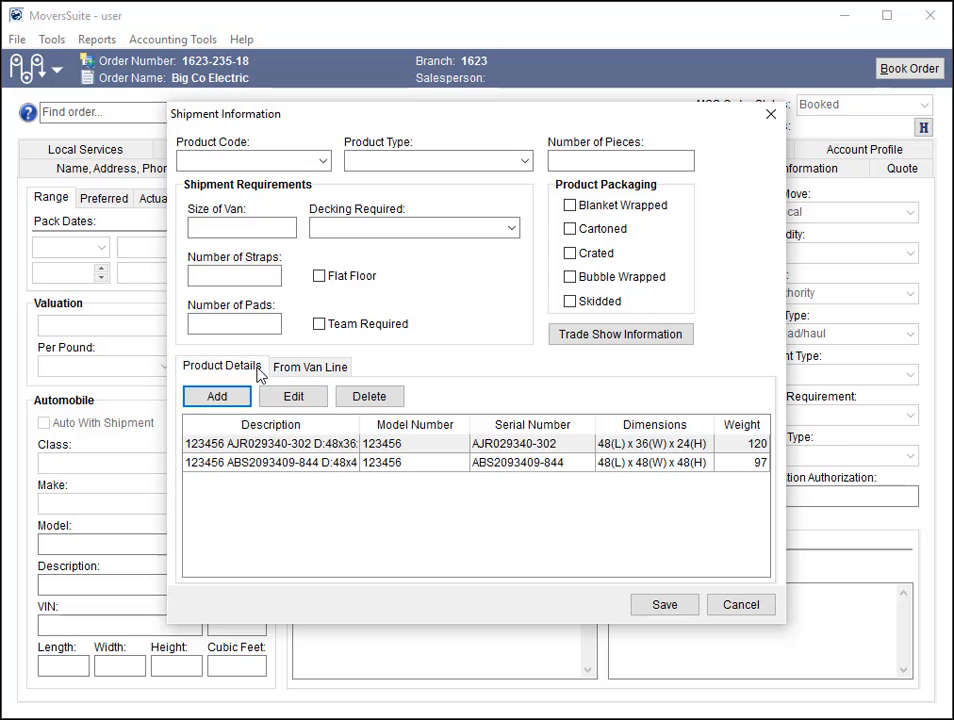
pyautogui.click(245, 397)
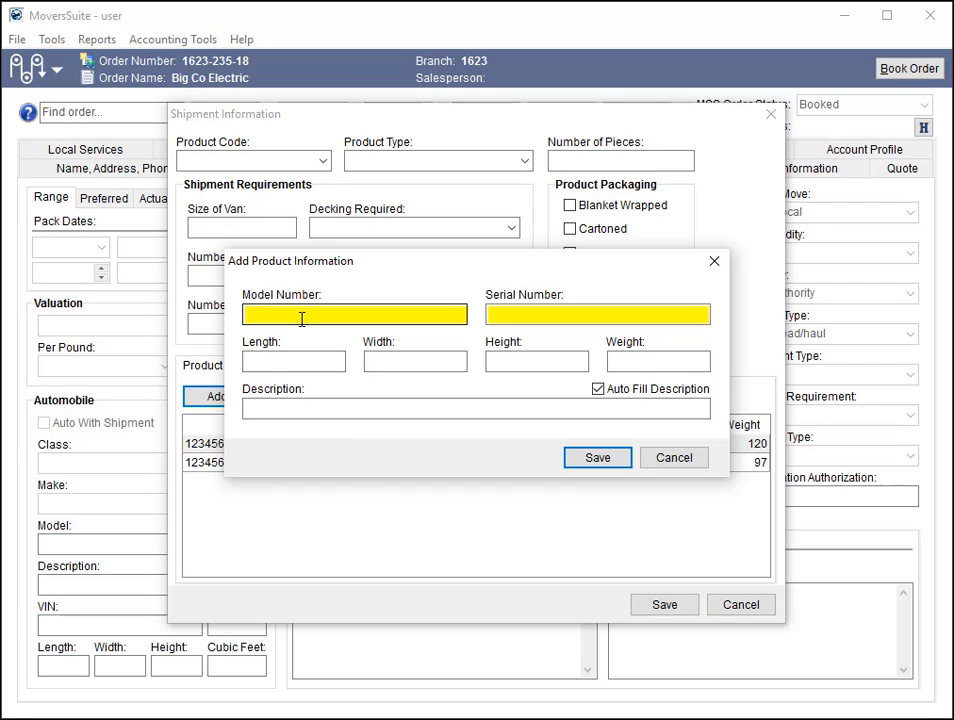
pyautogui.write('123456')
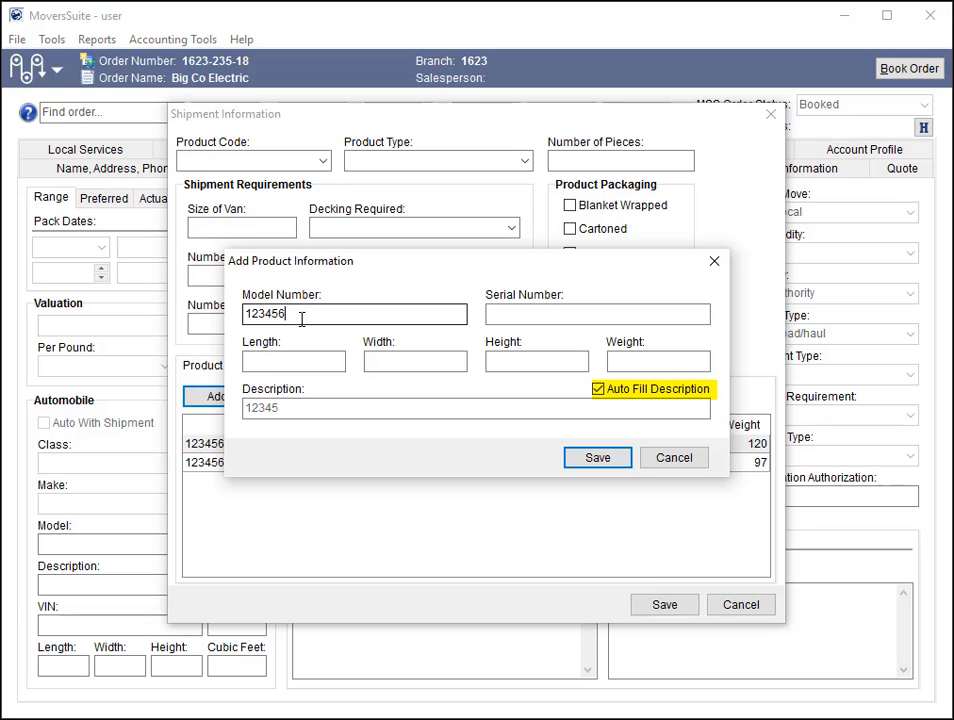
pyautogui.press('Tab')
pyautogui.write('45654646')
# - Set the new product's length, width and height to 48 each and its weight to 100
pyautogui.press('Tab')
pyautogui.write('48')
pyautogui.press('Tab')
pyautogui.write('4')
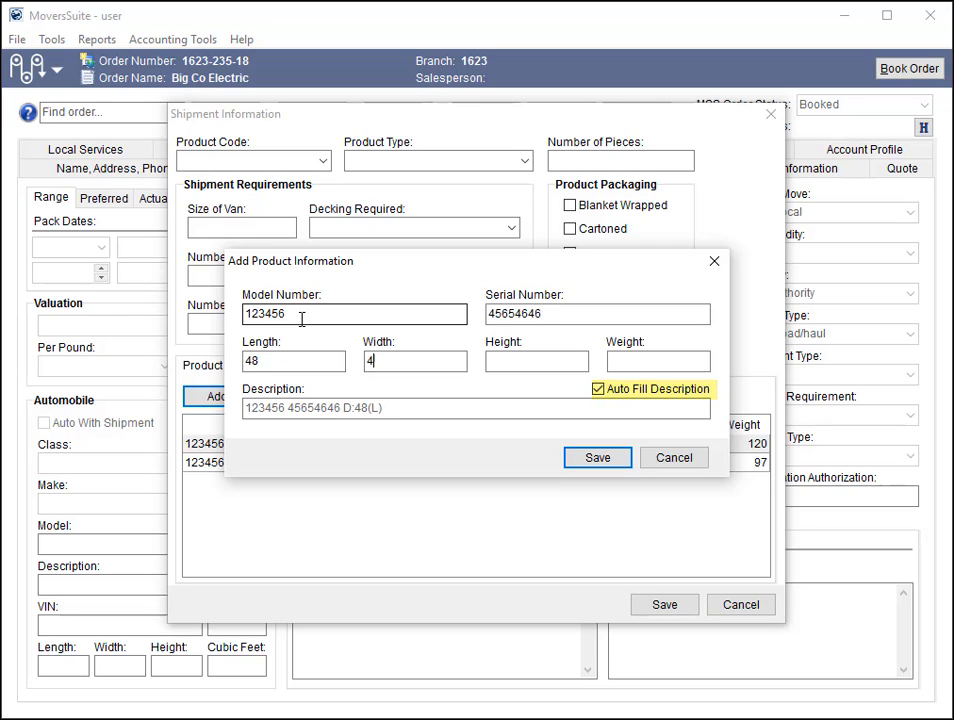
pyautogui.write('8')
pyautogui.press('Tab')
pyautogui.write('48')
pyautogui.press('Tab')
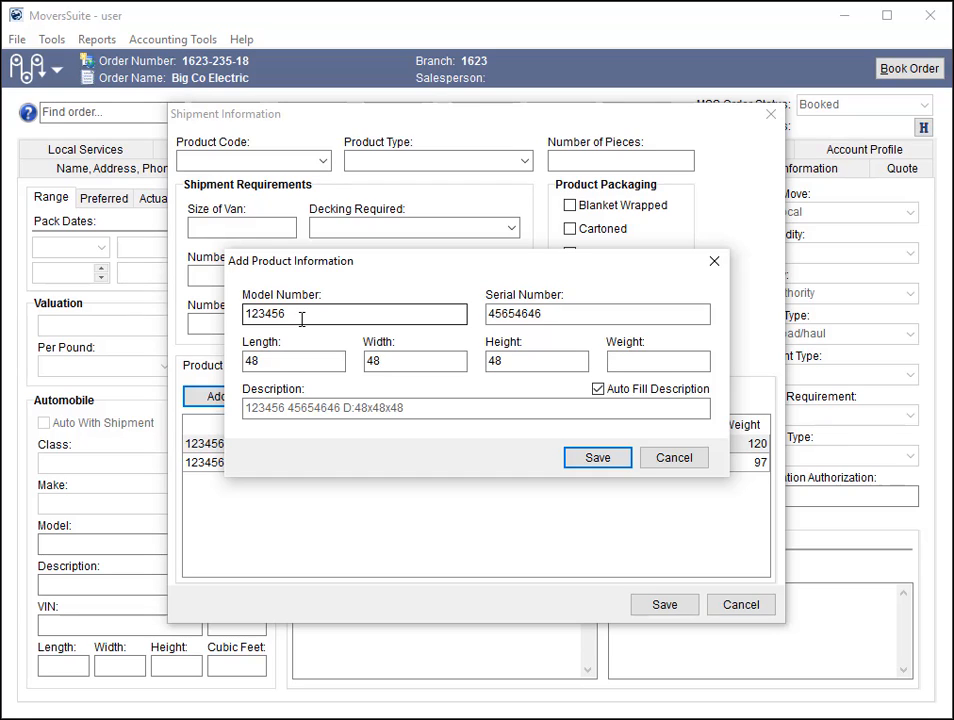
pyautogui.write('100')
pyautogui.press('Tab')
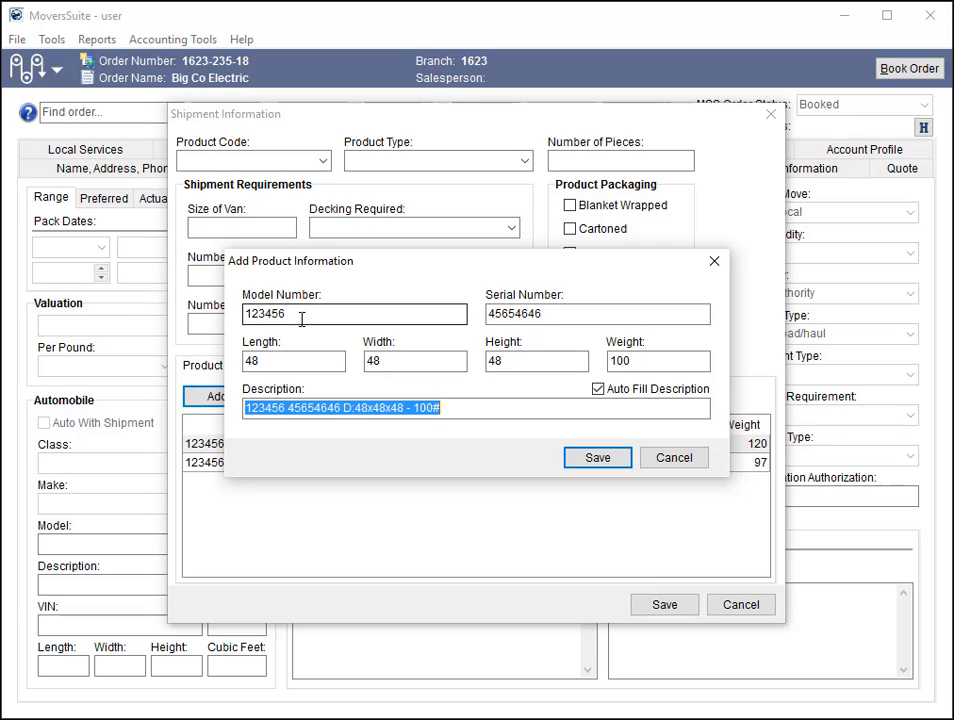
# - Turn off Auto Fill Description, save the product with the description "description...", and leave the shipment information without saving
pyautogui.click(598, 389)
pyautogui.moveTo(443, 408); pyautogui.dragTo(223, 404)
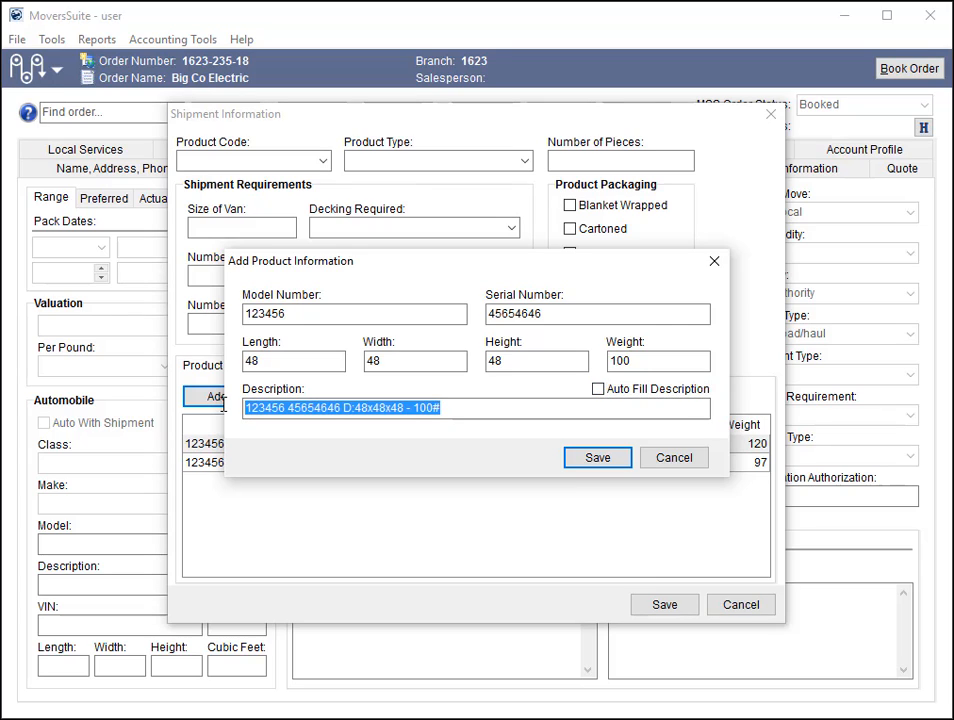
pyautogui.write('des')
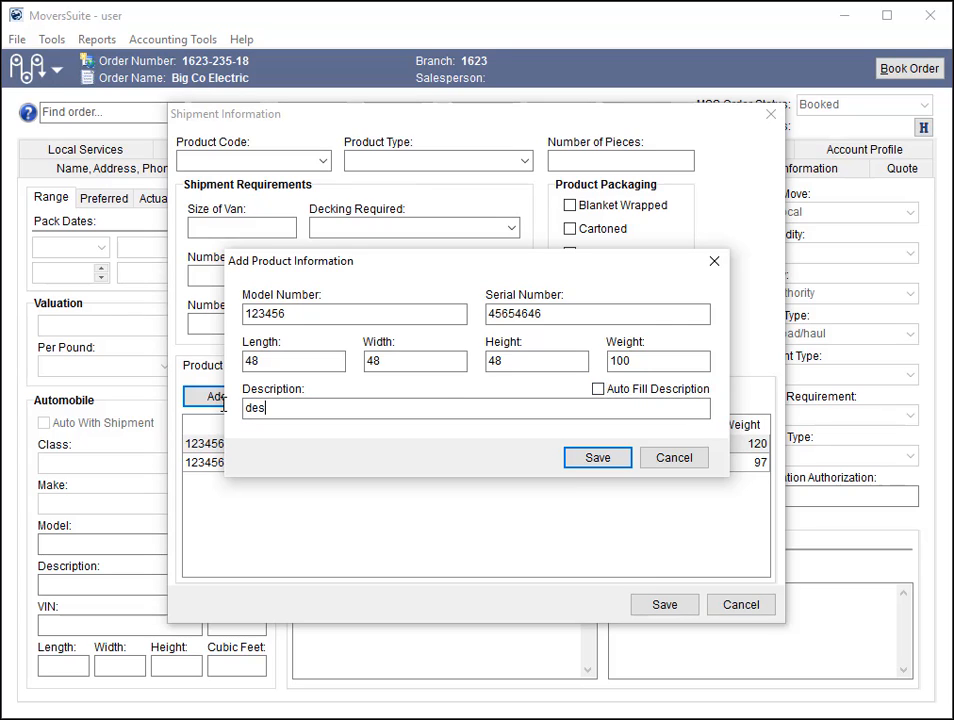
pyautogui.write('cription...')
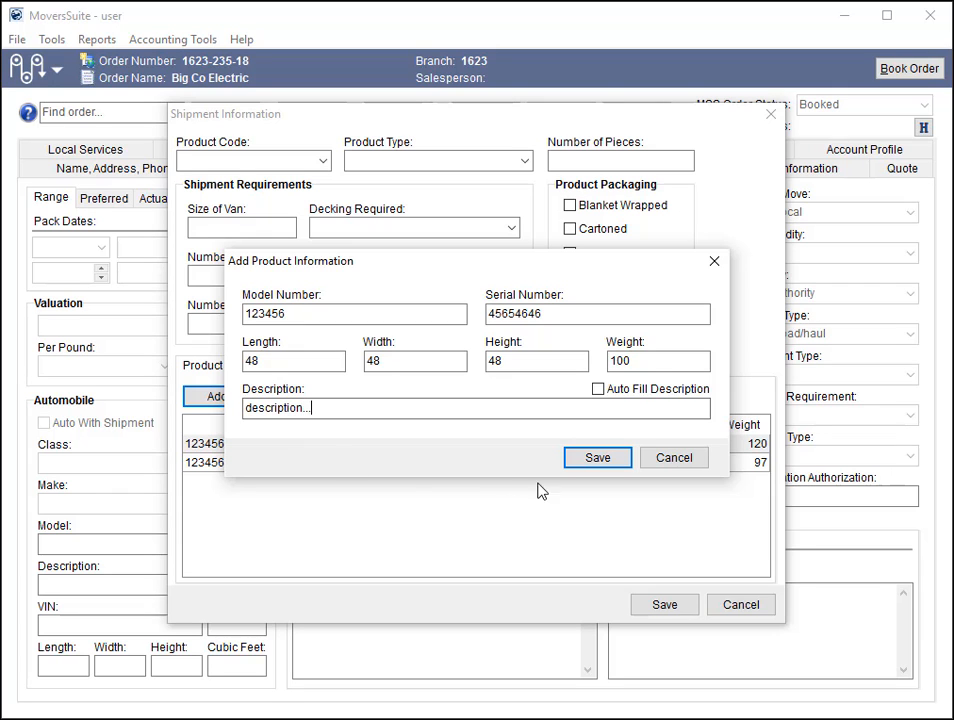
pyautogui.click(598, 457)
pyautogui.click(475, 484)
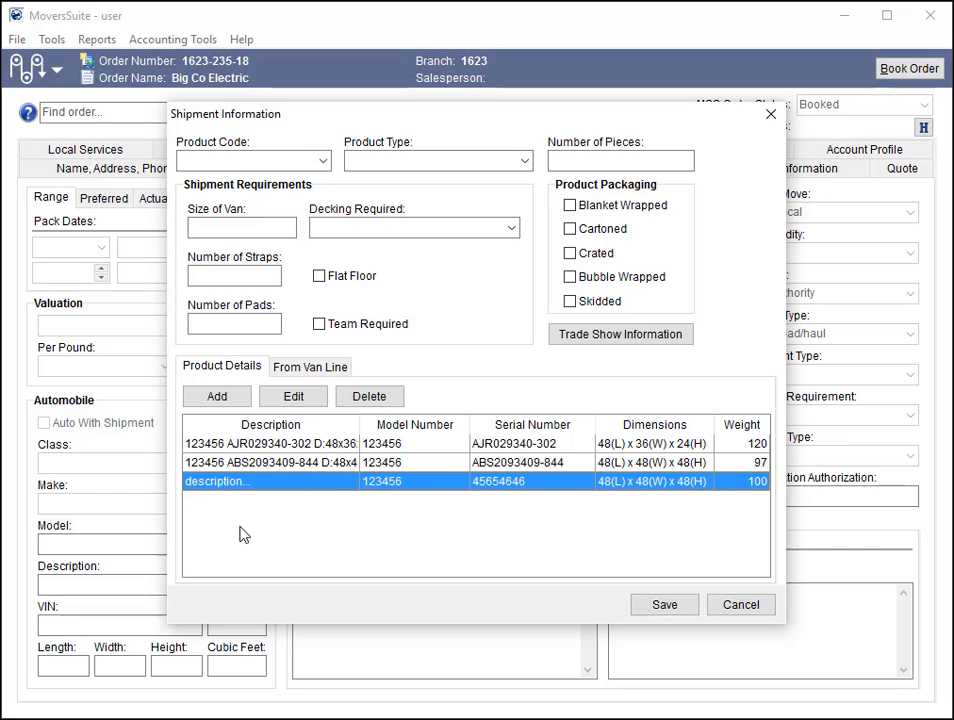
pyautogui.click(743, 618)
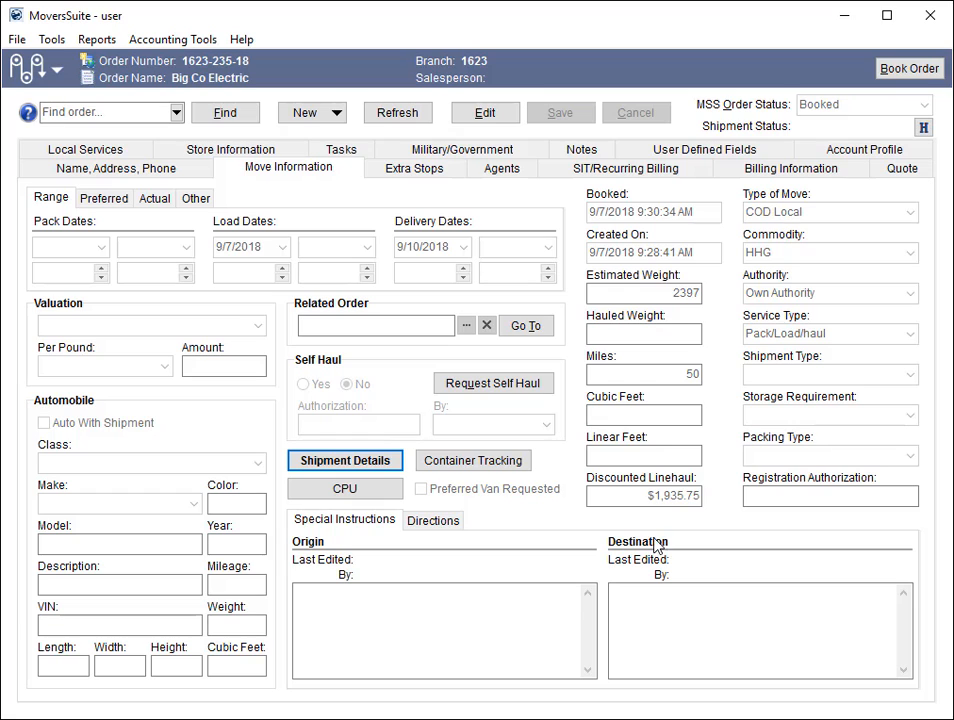
# - Find orders by logistics information using product model number 1234
pyautogui.click(249, 122)
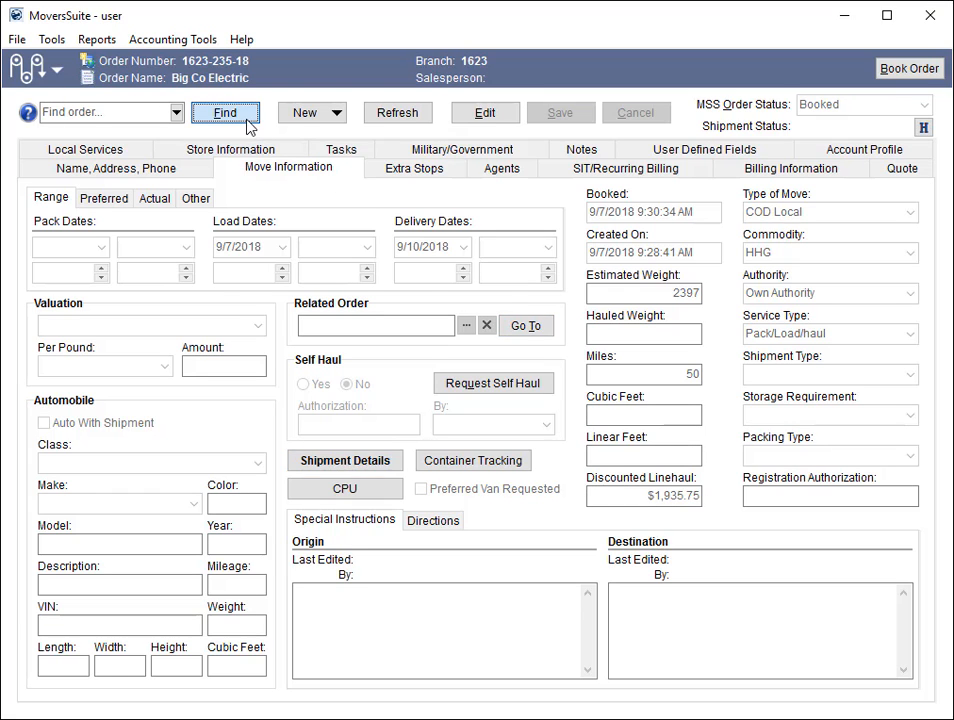
pyautogui.click(566, 245)
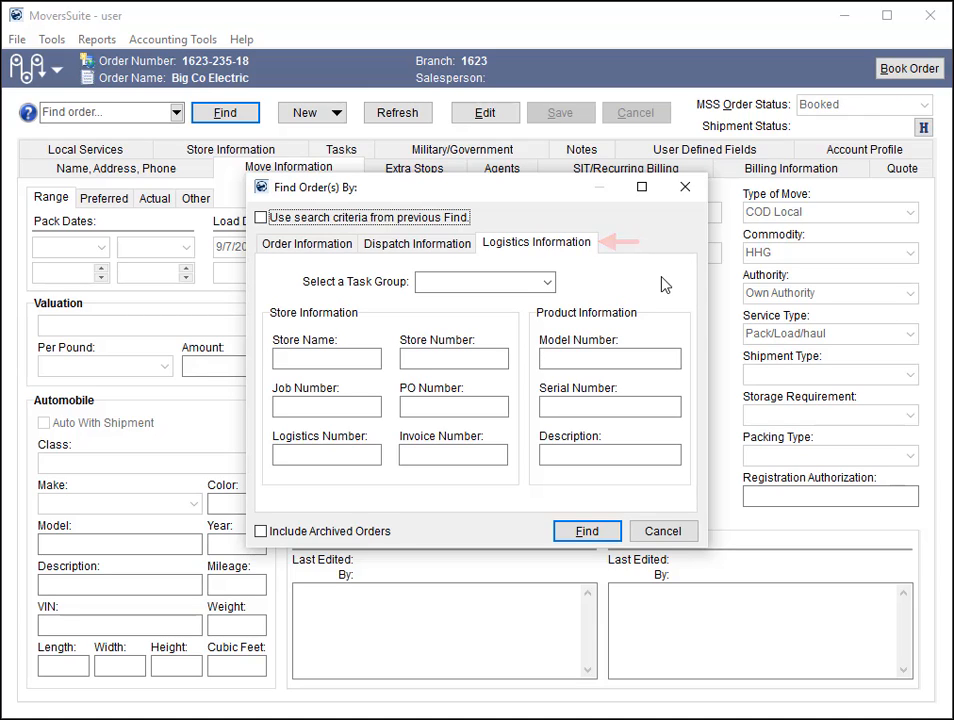
pyautogui.click(620, 358)
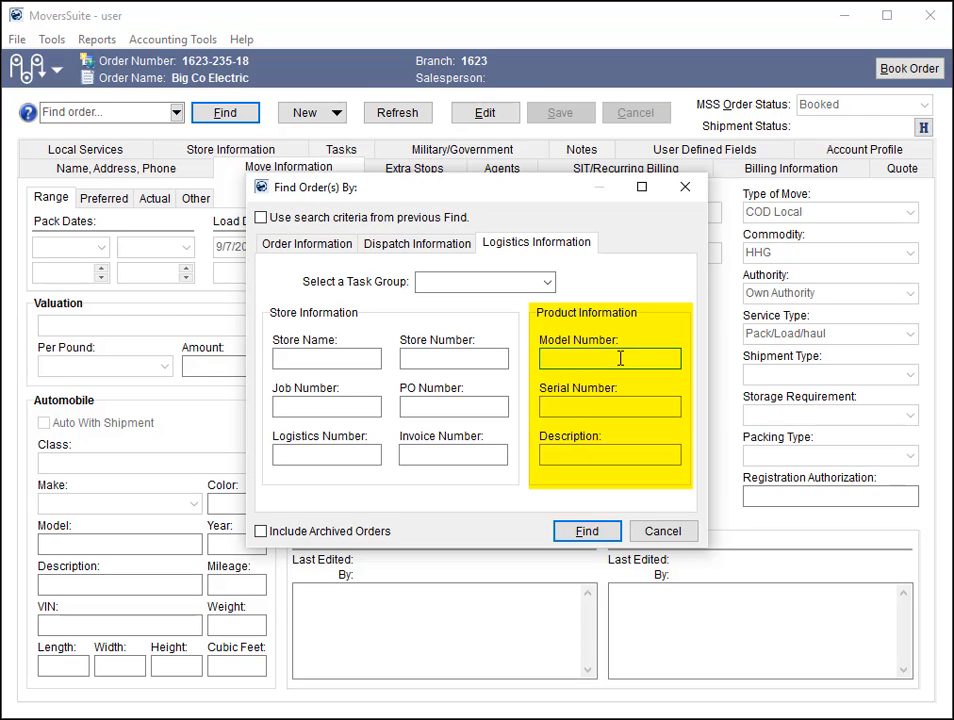
pyautogui.write('1234')
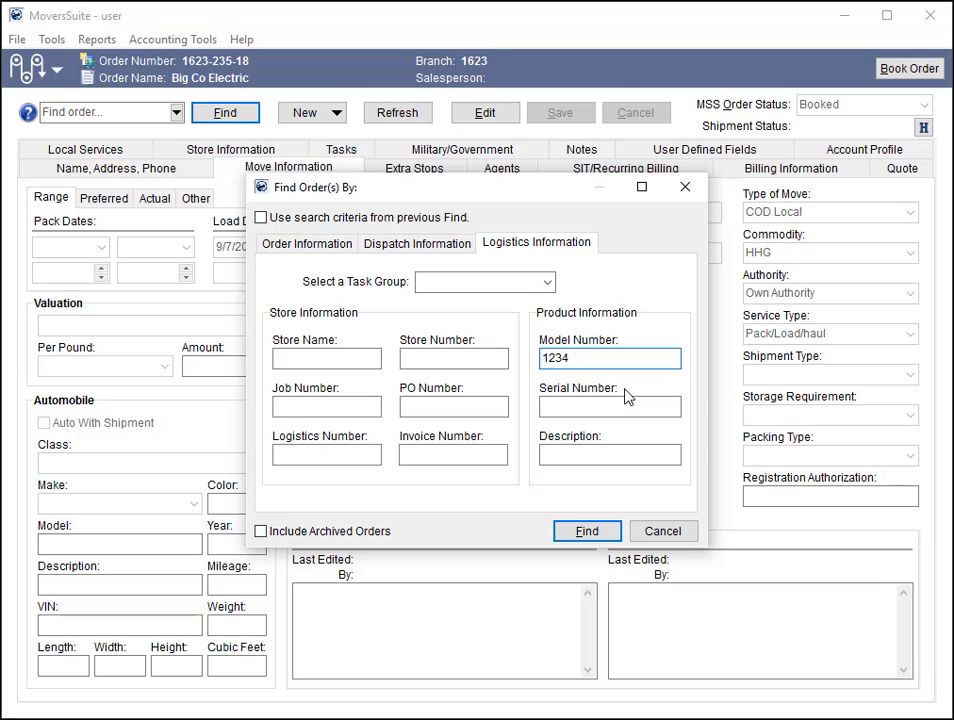
pyautogui.click(597, 535)
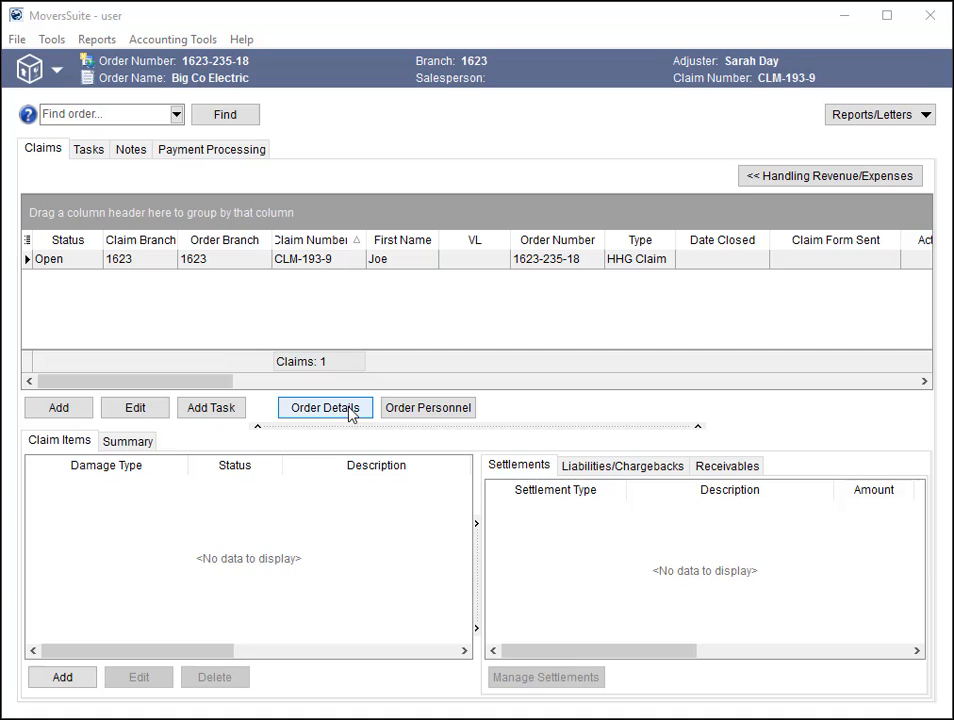
# - Open the order details of the Big Co Electric claim and view its shipment details
pyautogui.click(349, 414)
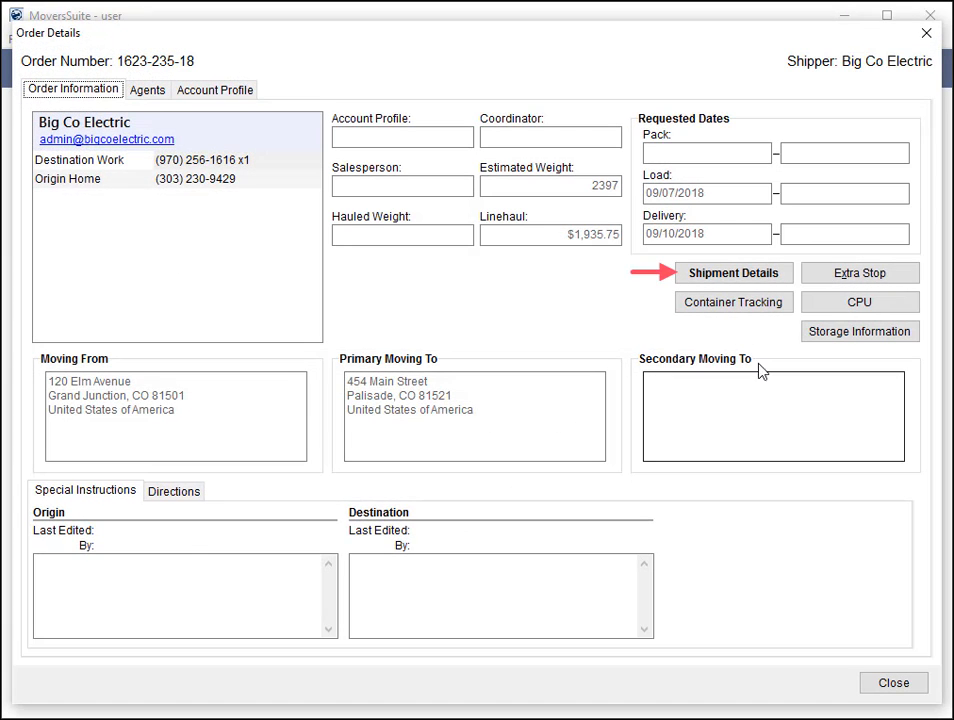
pyautogui.click(703, 278)
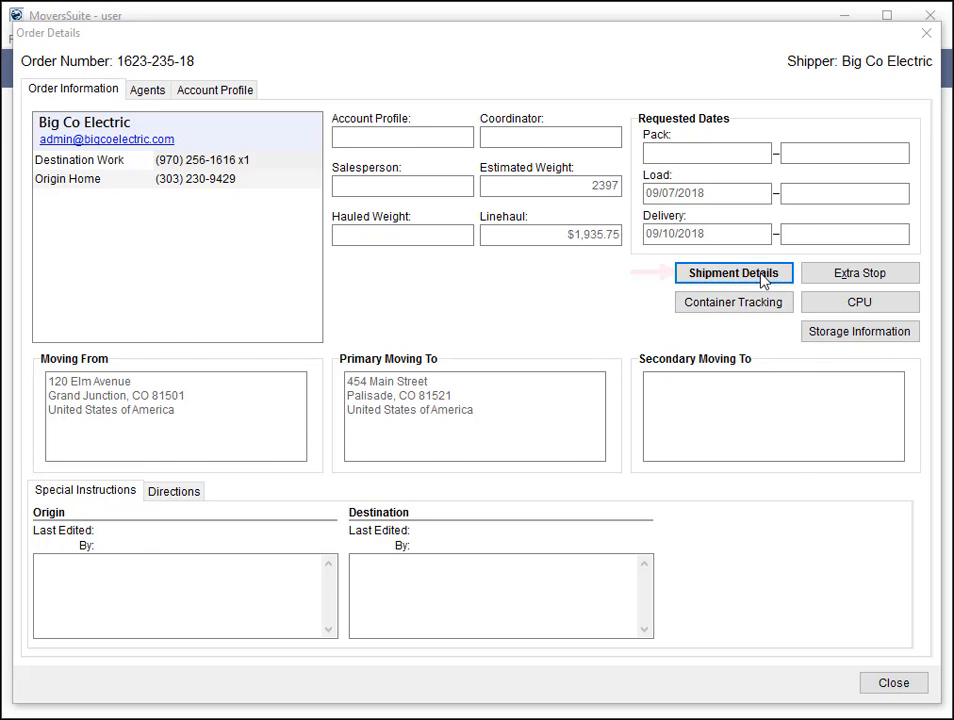
pyautogui.click(674, 444)
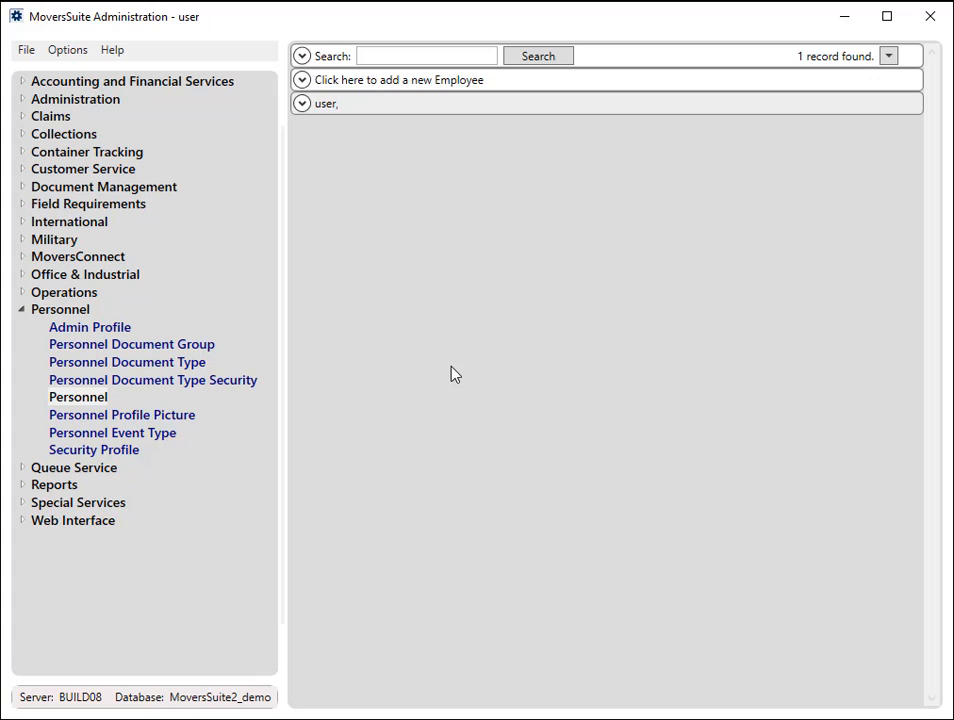
# - In MoversSuite Administration, try to save the existing employee's user settings with the User ID "blank\"
pyautogui.click(303, 106)
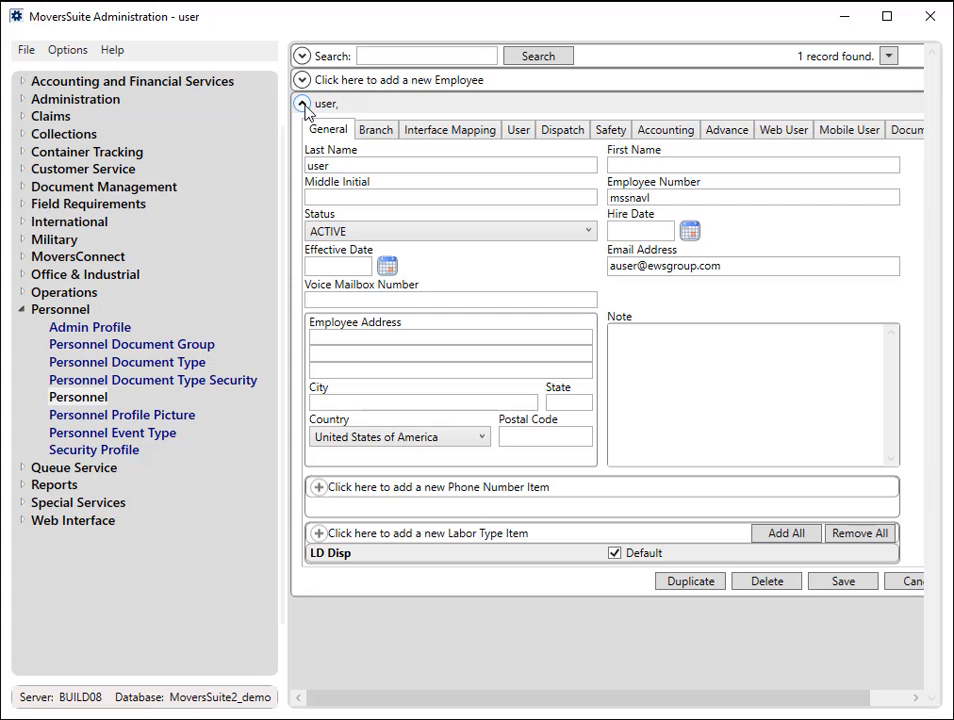
pyautogui.click(516, 132)
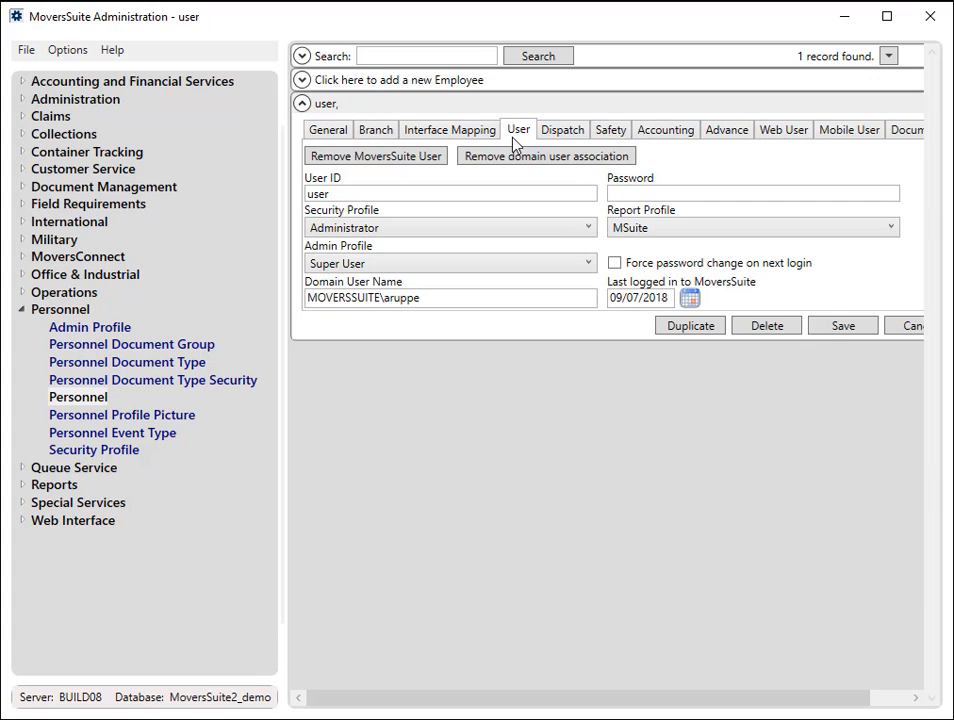
pyautogui.click(503, 192)
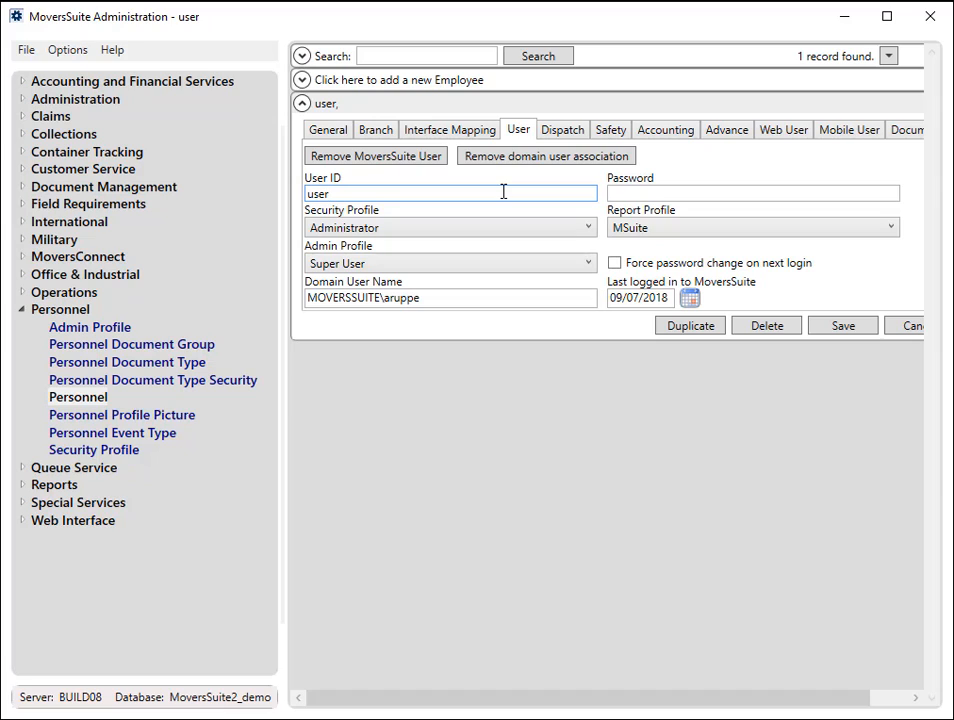
pyautogui.press('BackSpace')
pyautogui.press('BackSpace')
pyautogui.press('BackSpace')
pyautogui.press('BackSpace')
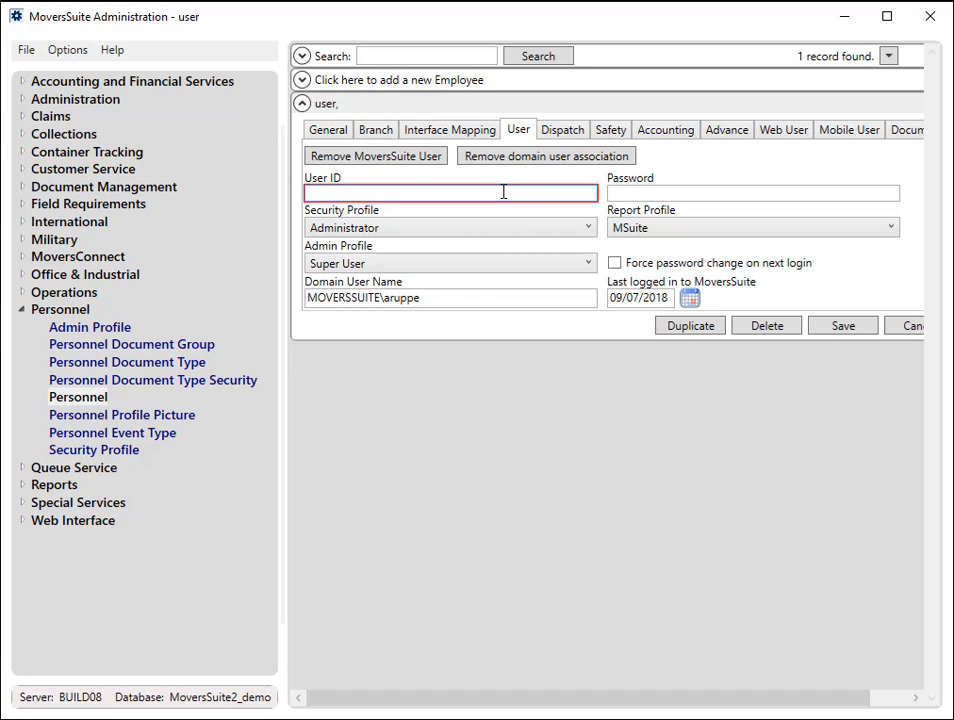
pyautogui.write('blna')
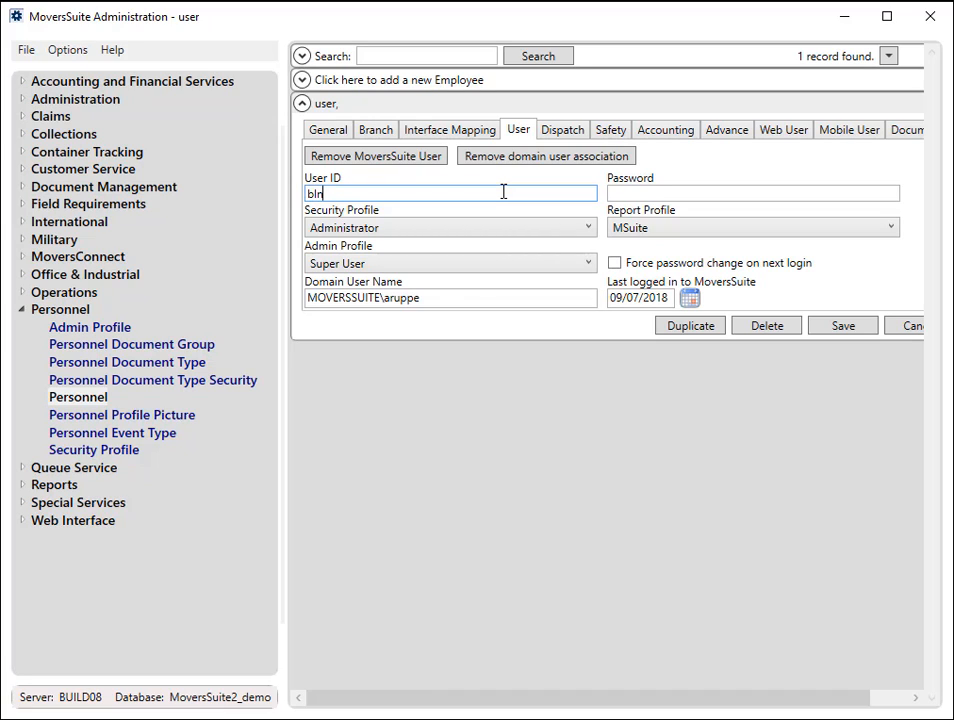
pyautogui.press('BackSpace')
pyautogui.press('BackSpace')
pyautogui.write('ank\\')
pyautogui.click(830, 330)
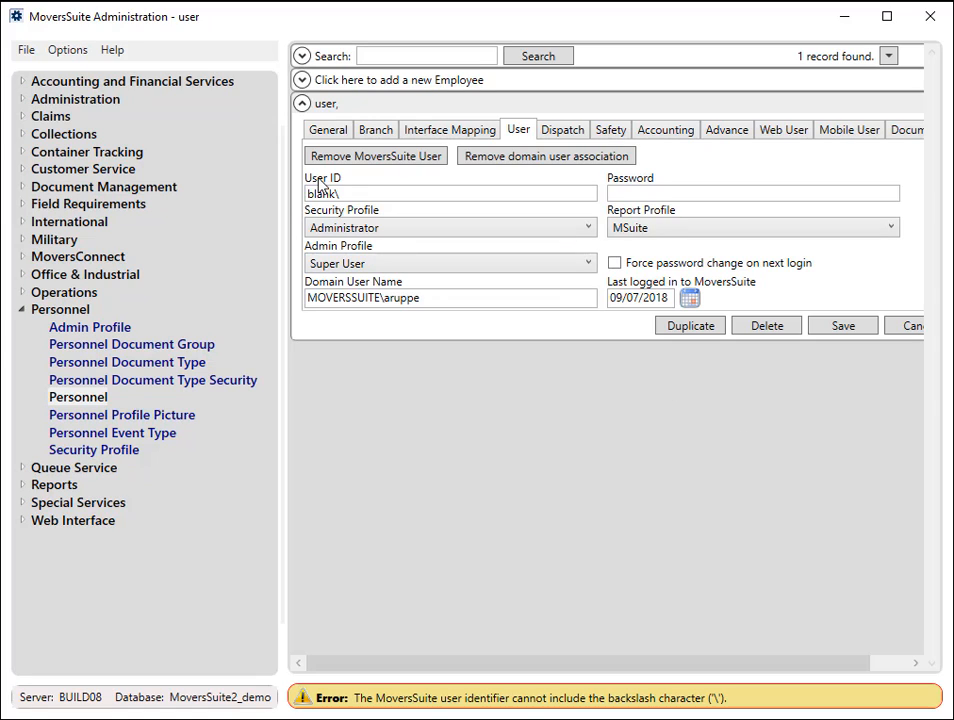
# - Set the employee's User ID to "user", enter the account password, and save the record
pyautogui.moveTo(346, 193); pyautogui.dragTo(300, 200)
pyautogui.write('user')
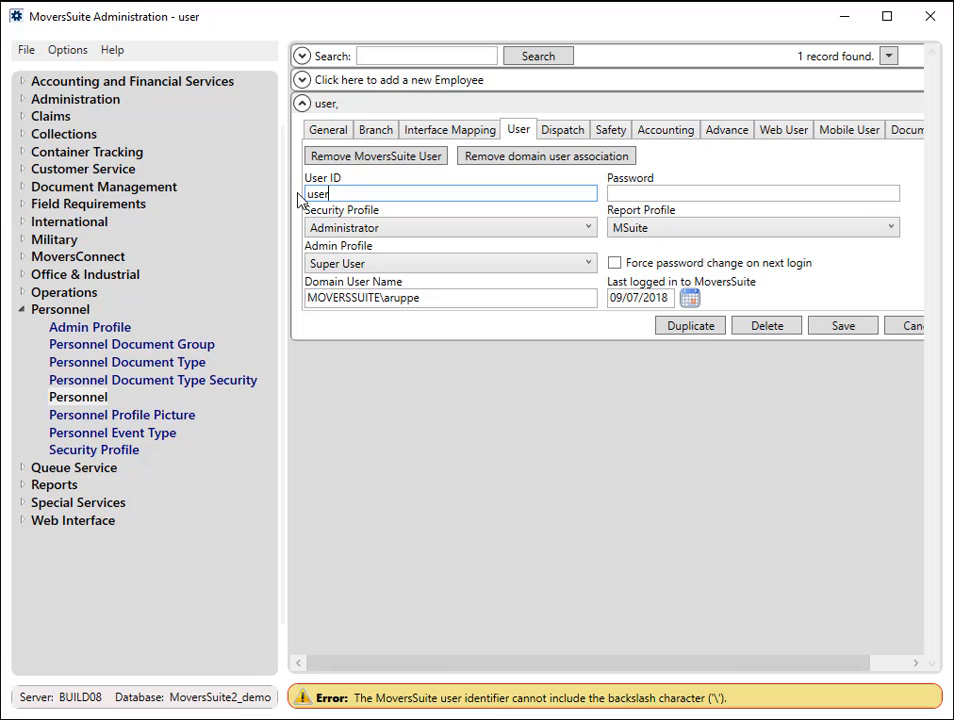
pyautogui.press('Tab')
pyautogui.write('useruser')
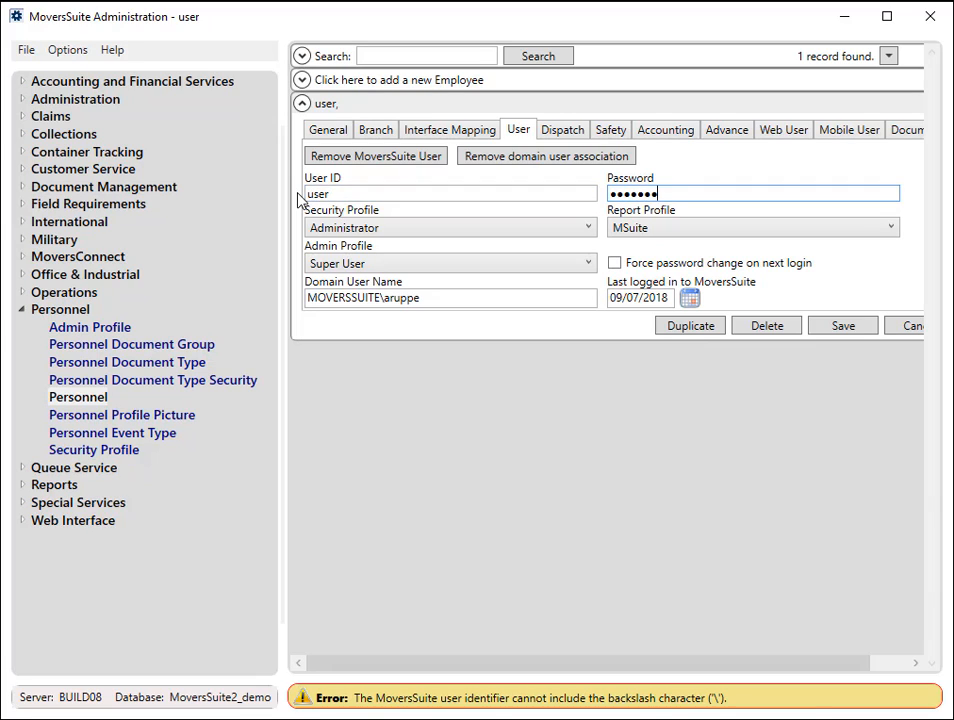
pyautogui.press('Tab')
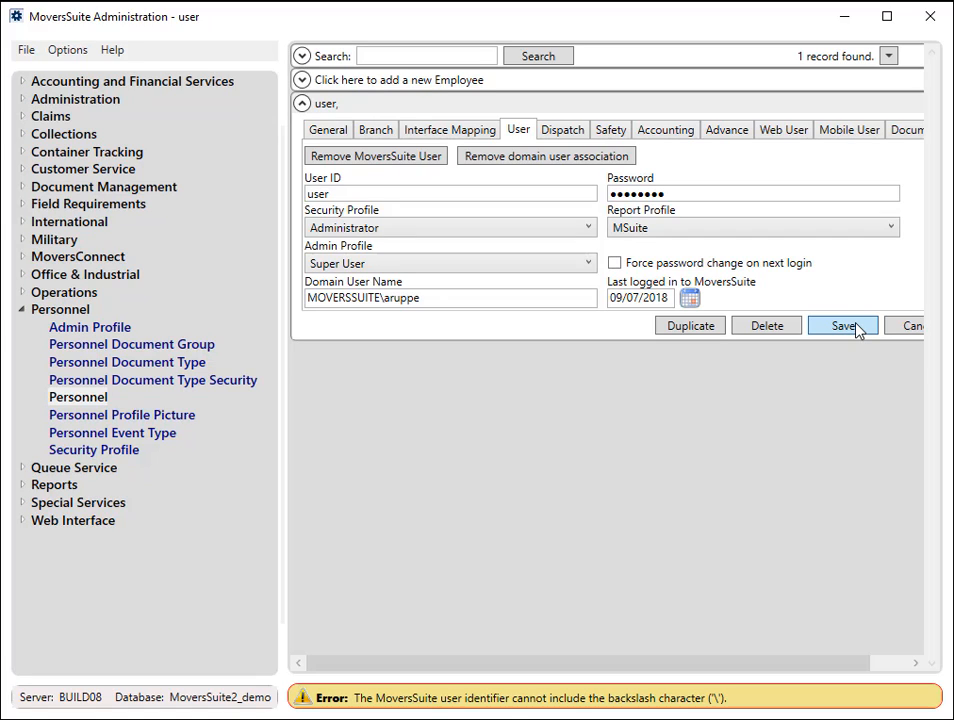
pyautogui.click(855, 325)
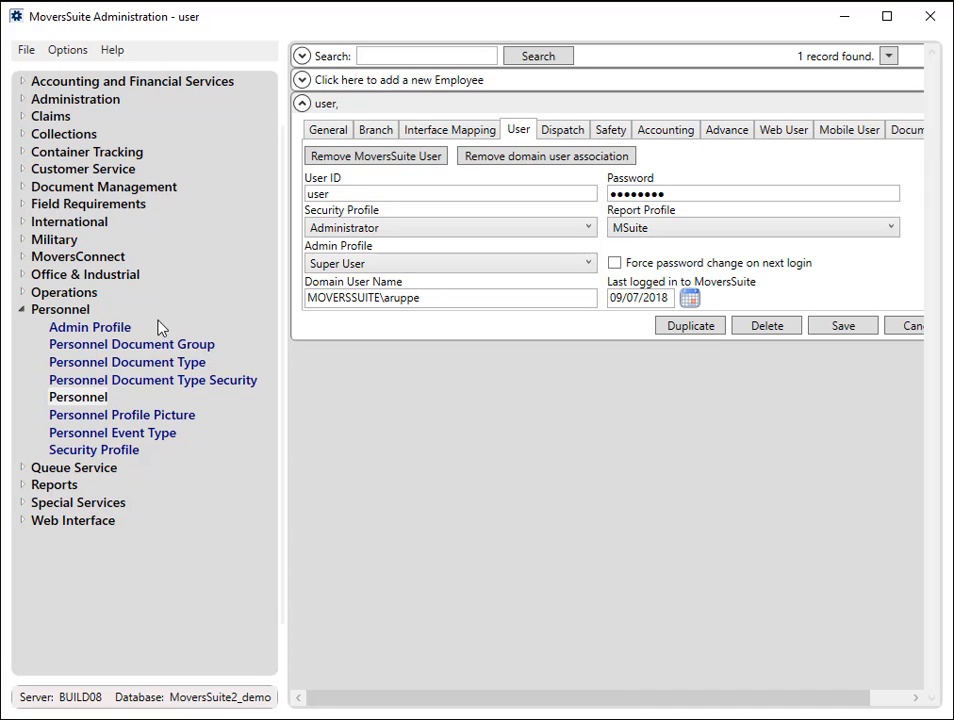
# - Open the Licensing settings in the Administration section
pyautogui.click(22, 99)
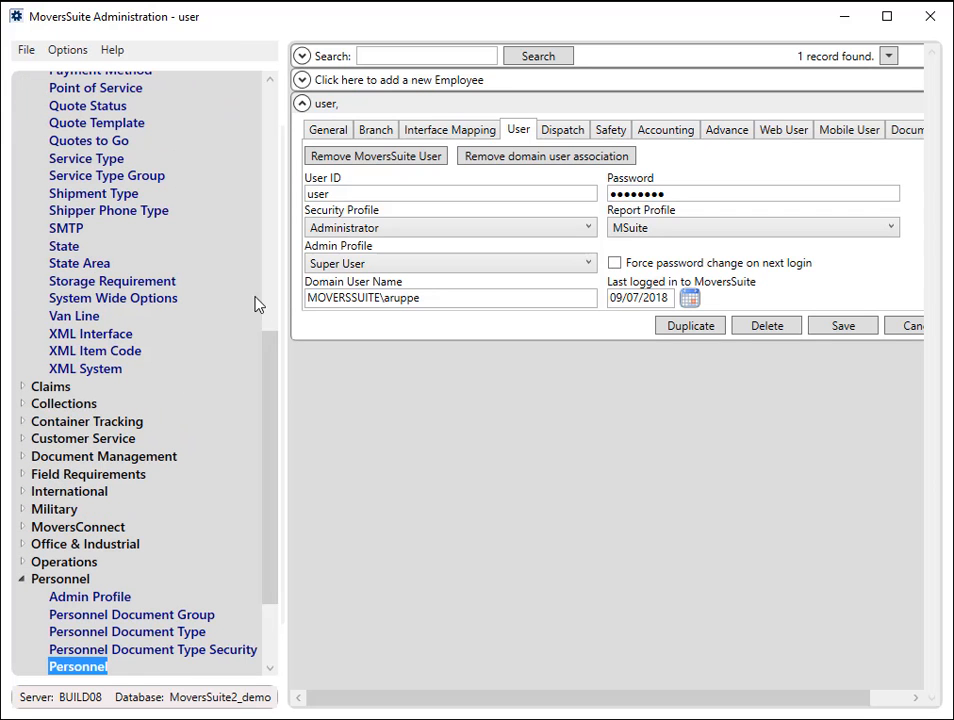
pyautogui.moveTo(268, 349); pyautogui.dragTo(230, 228)
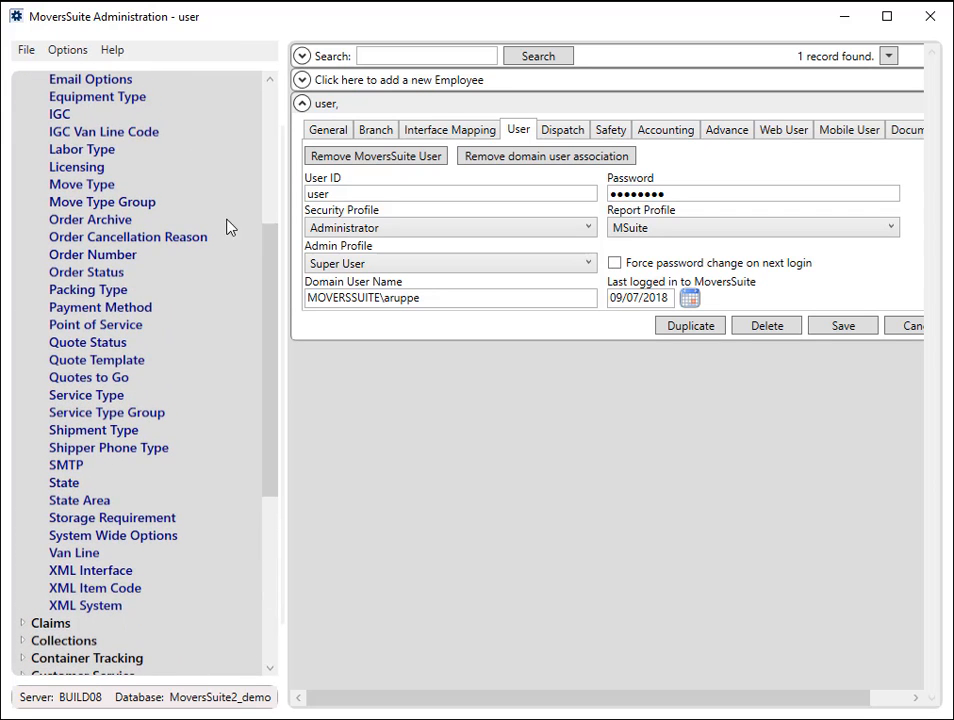
pyautogui.click(76, 167)
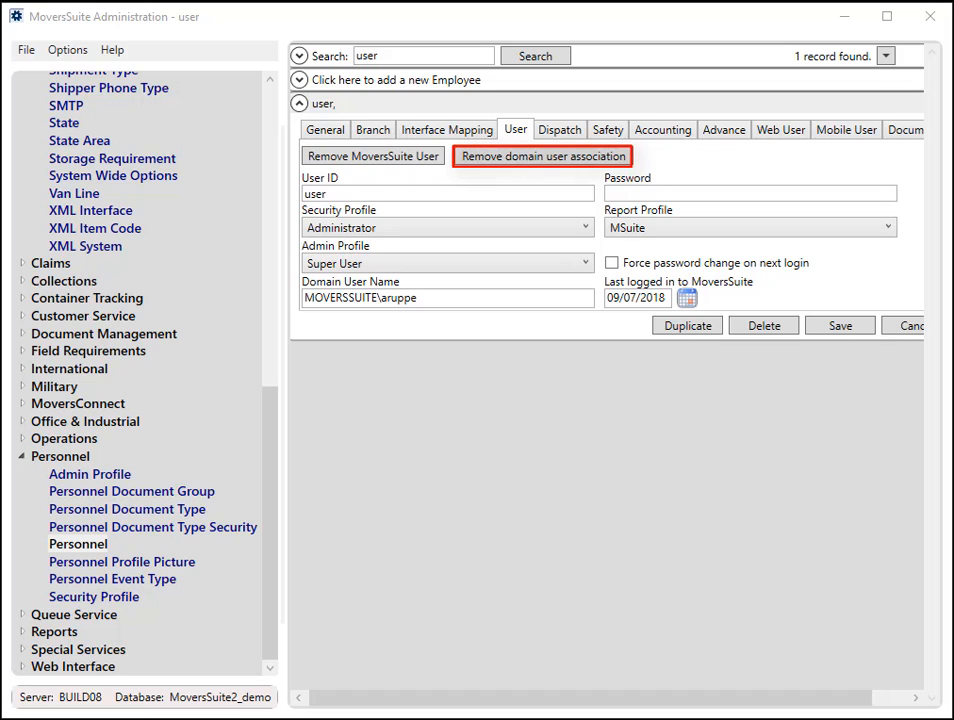
# - Remove the domain user association from the employee with User ID "user" and confirm the removal
pyautogui.click(462, 540)
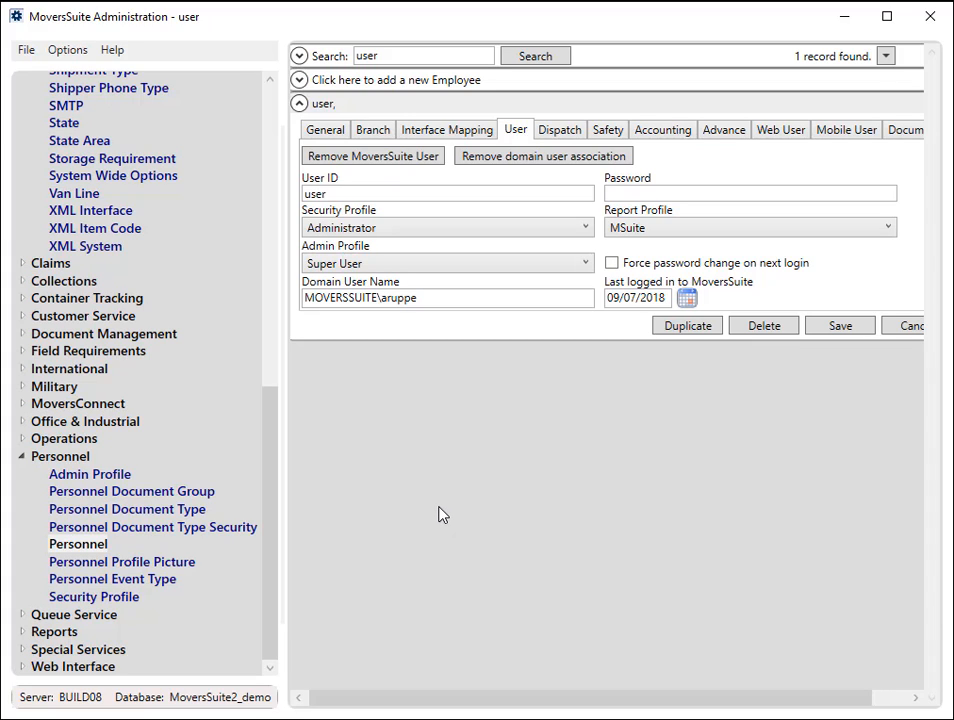
pyautogui.click(557, 165)
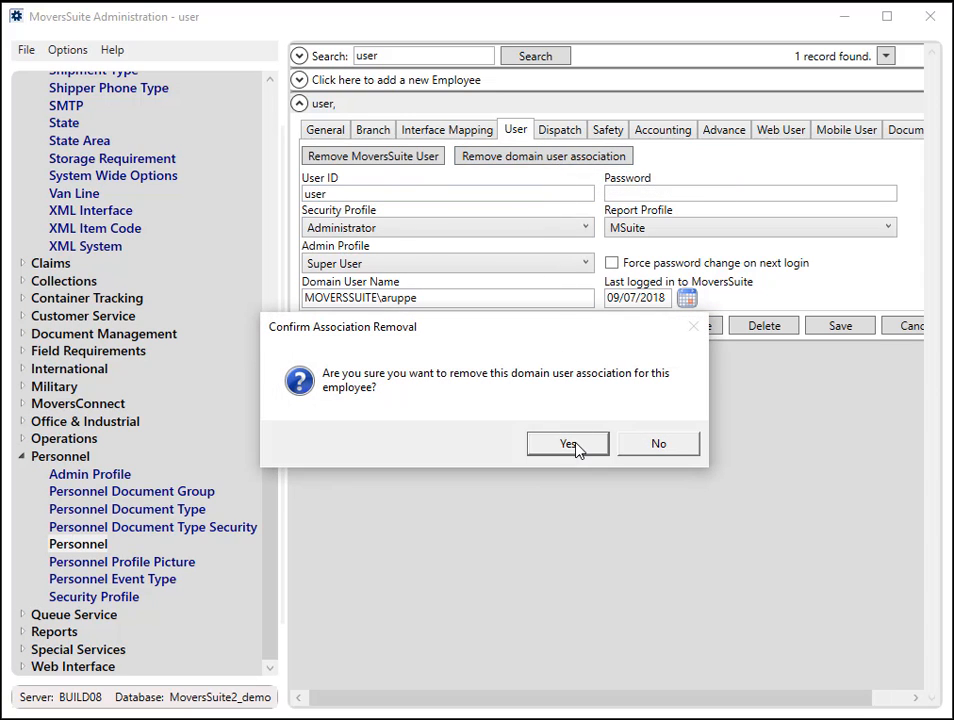
pyautogui.click(577, 450)
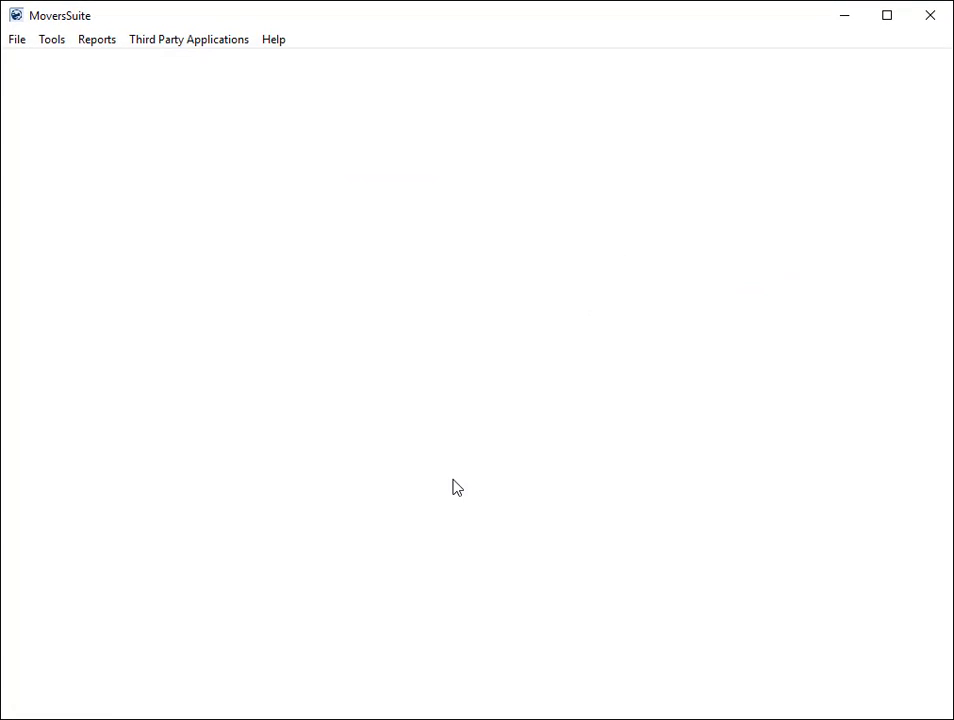
# - Switch to MoversSuite and log in with the username "user" and the account password
pyautogui.click(464, 362)
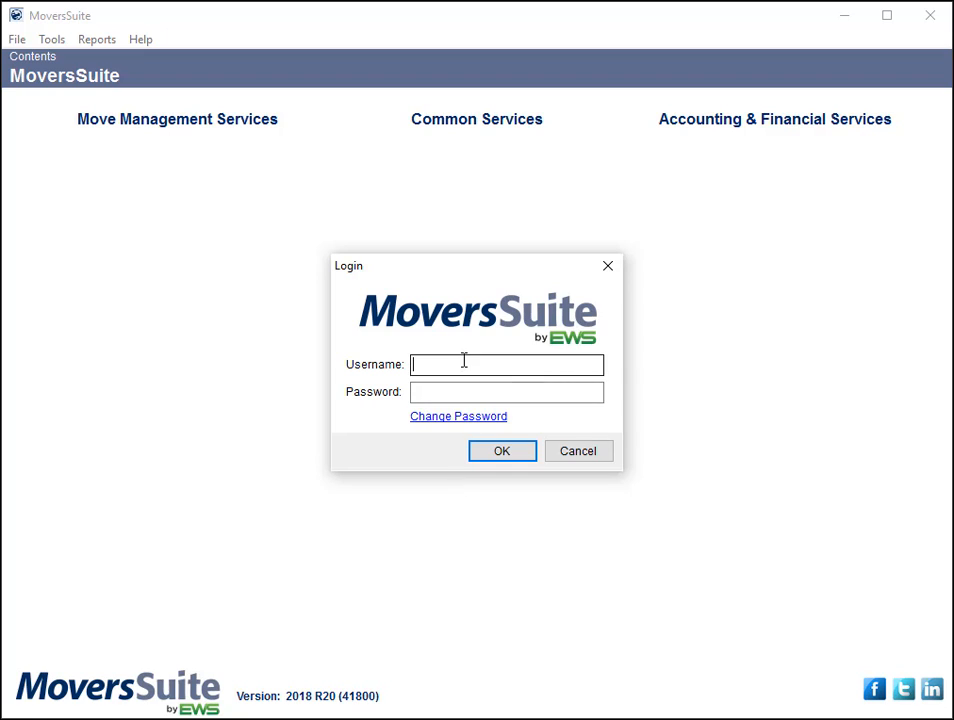
pyautogui.write('user')
pyautogui.press('Tab')
pyautogui.write('••••••••')
pyautogui.press('Return')
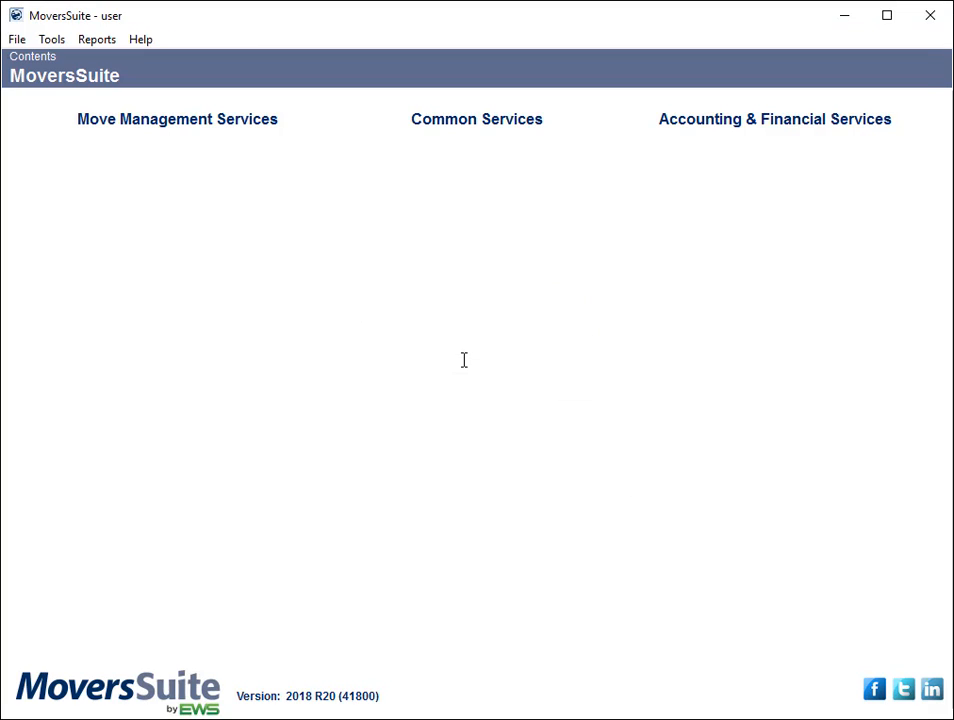
# - Return to MoversSuite Administration and enable Force password change on next login for the employee
pyautogui.click(846, 18)
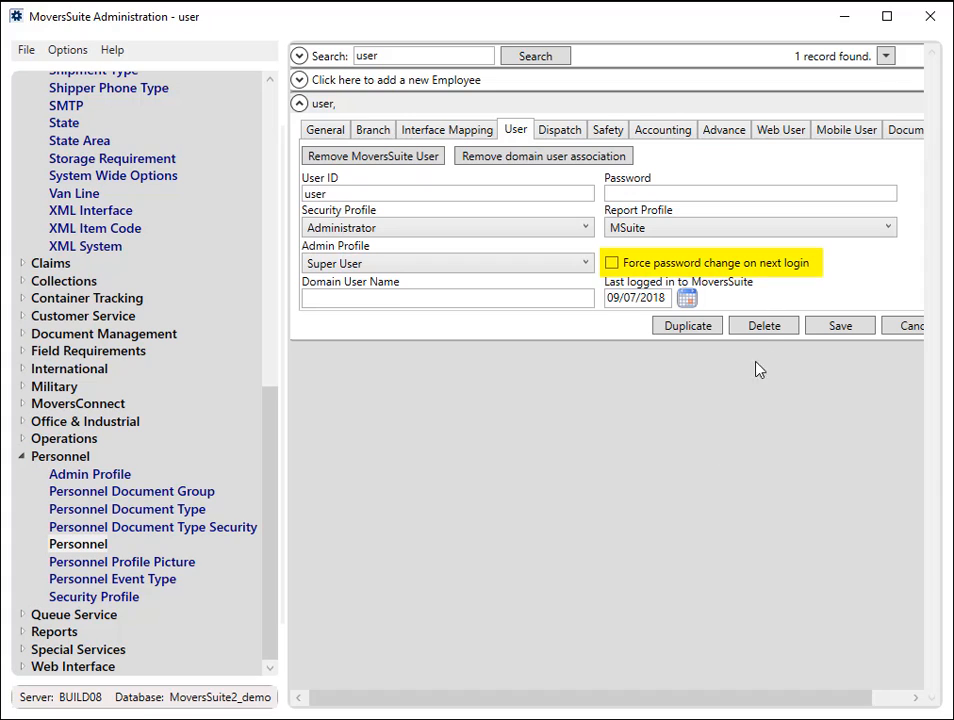
pyautogui.click(750, 272)
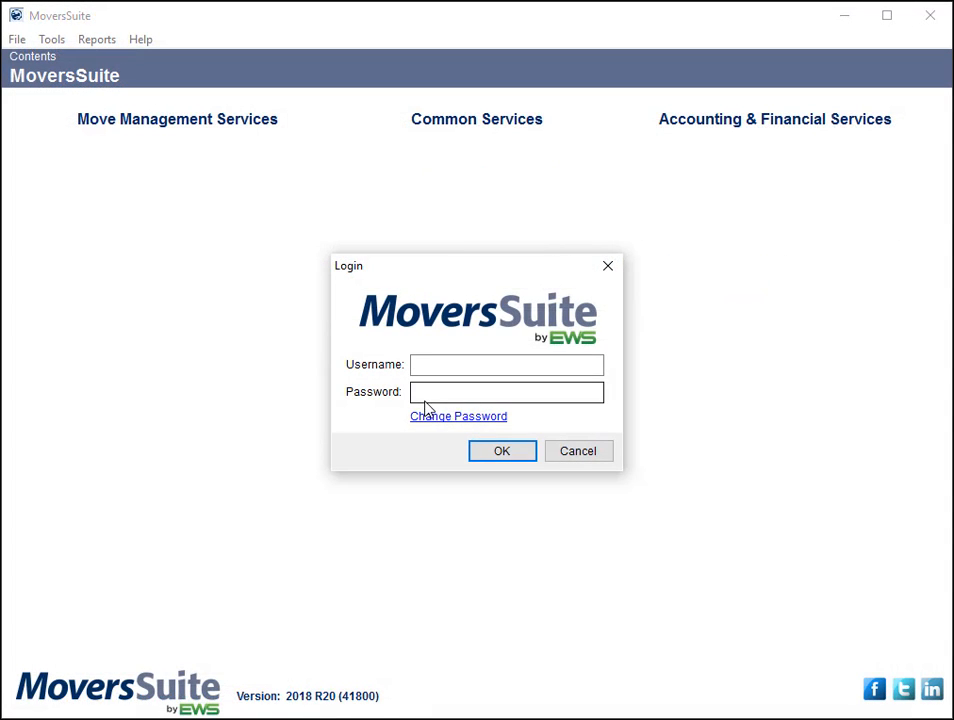
# - In the MoversSuite login dialog, submit the username "user" with the current account password
pyautogui.write('user')
pyautogui.press('Tab')
pyautogui.write('********')
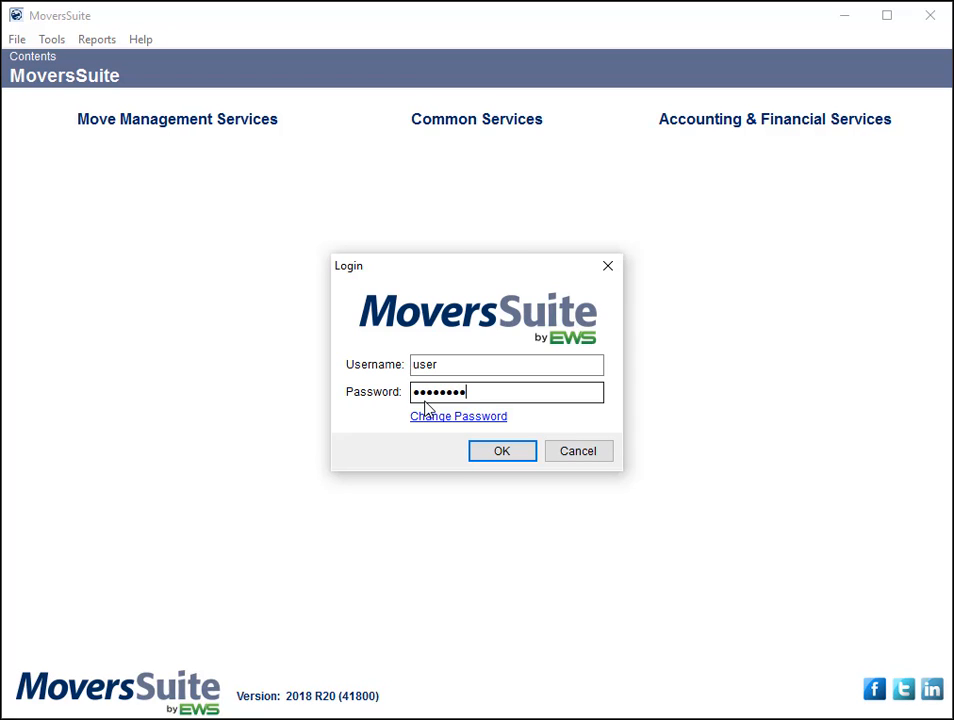
pyautogui.click(514, 455)
# - Change the account password by entering the current password and the new password with its confirmation, and acknowledge the change
pyautogui.click(492, 364)
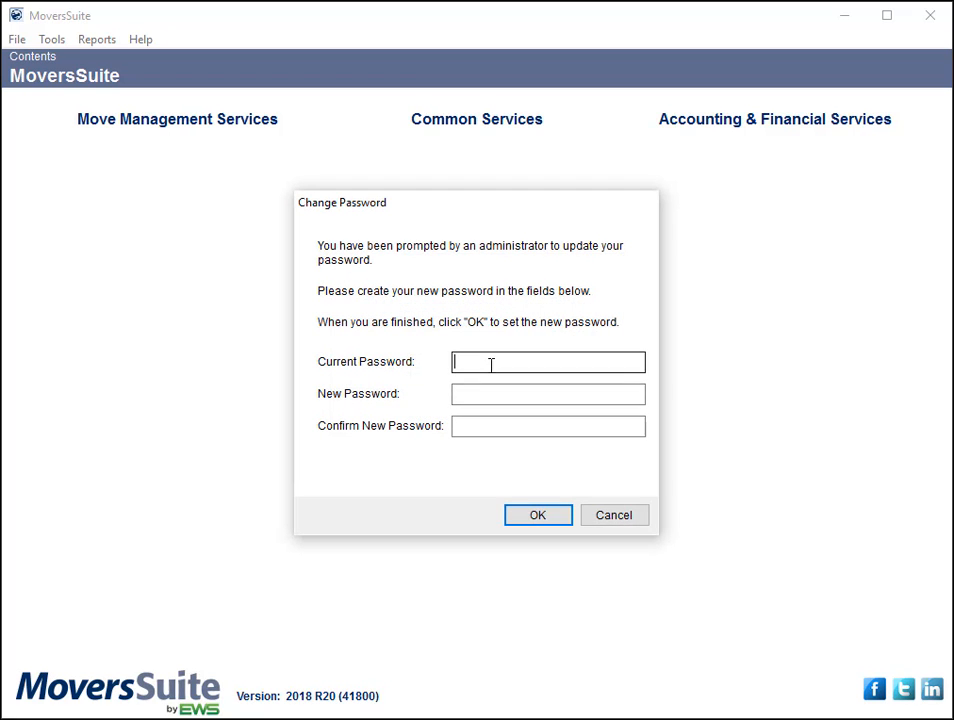
pyautogui.write('*')
pyautogui.press('BackSpace')
pyautogui.write('********')
pyautogui.press('Tab')
pyautogui.write('***********')
pyautogui.press('Tab')
pyautogui.write('***********')
pyautogui.press('Return')
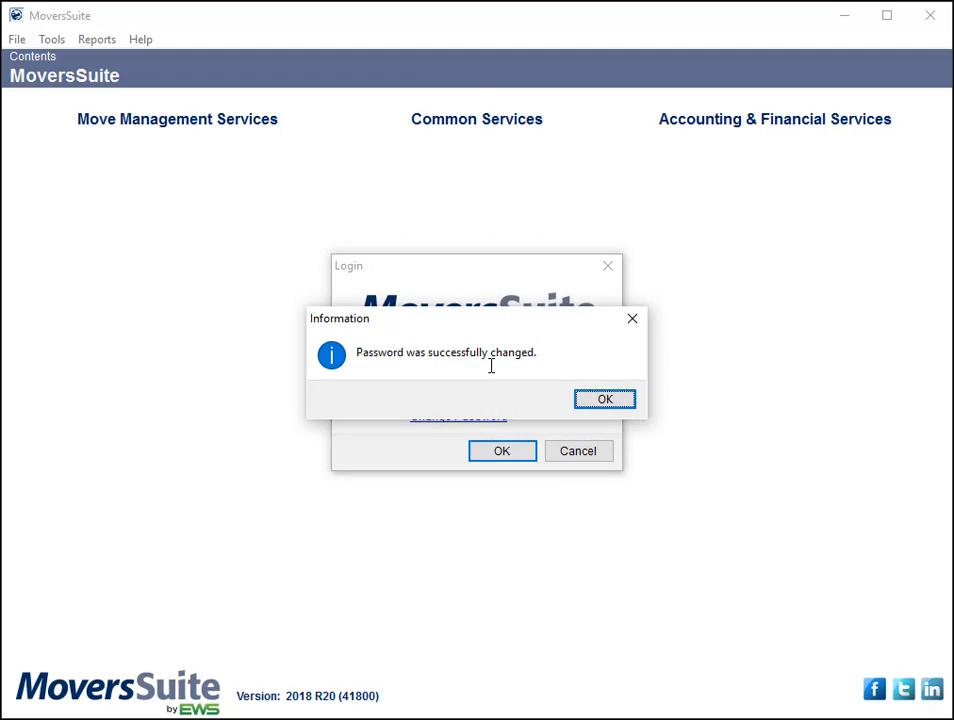
pyautogui.click(606, 402)
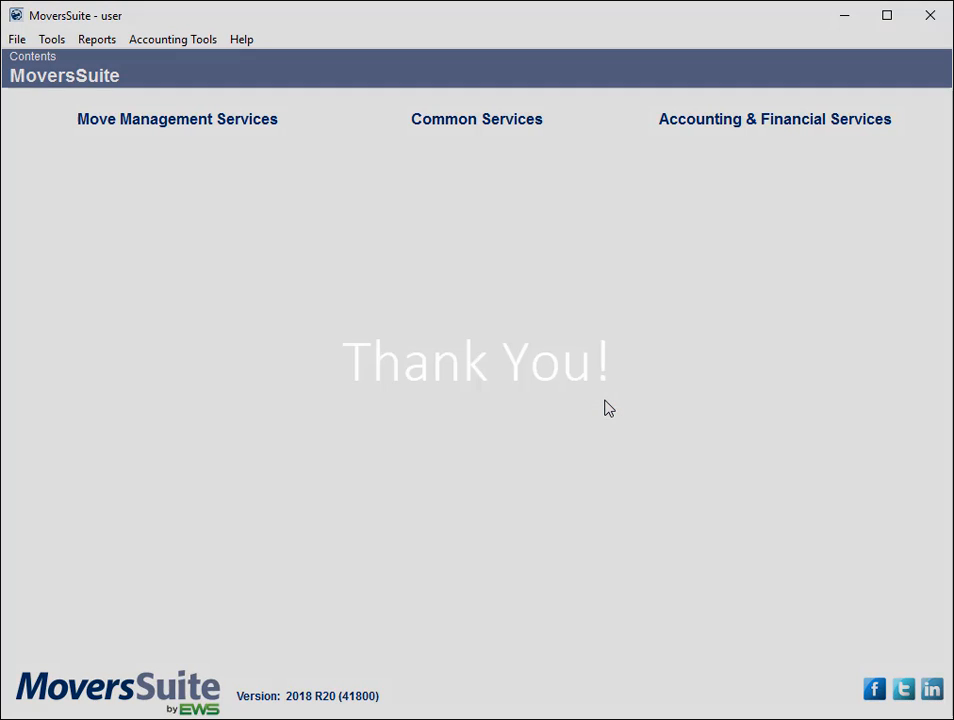